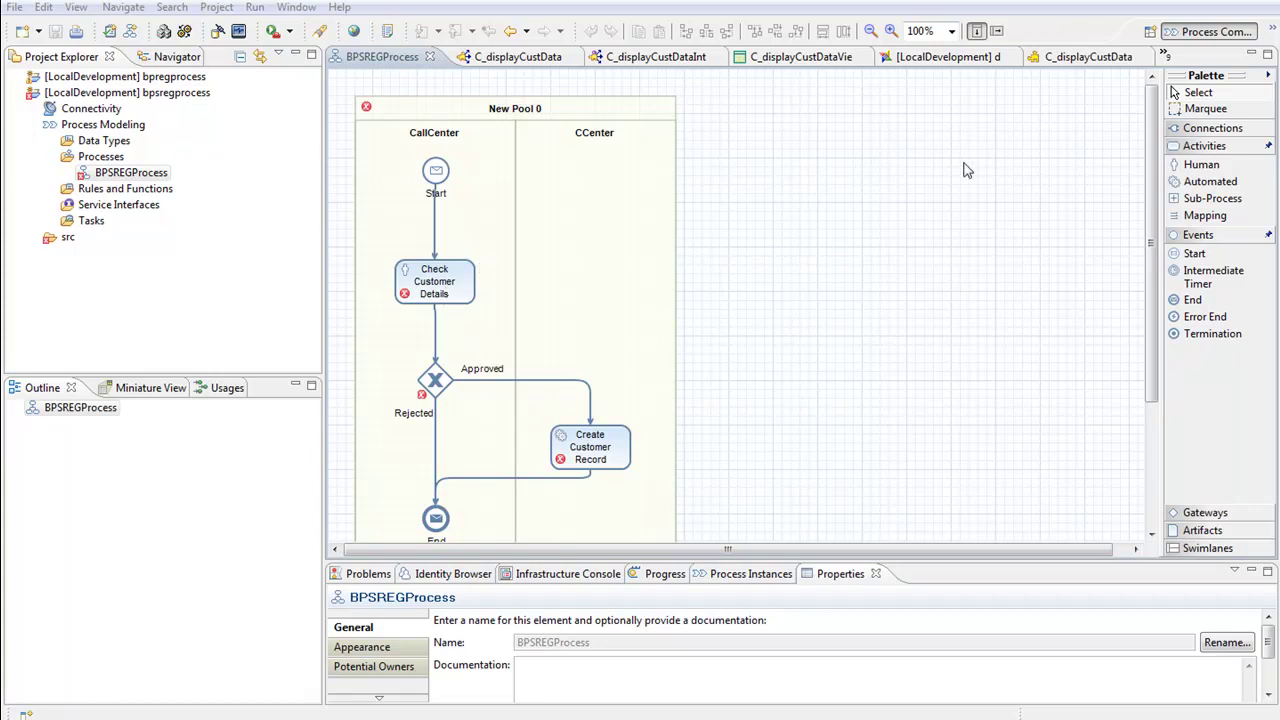
Open the perspective list from the top-right switcher over the BPSREGProcess diagram
left_click(1218, 32)
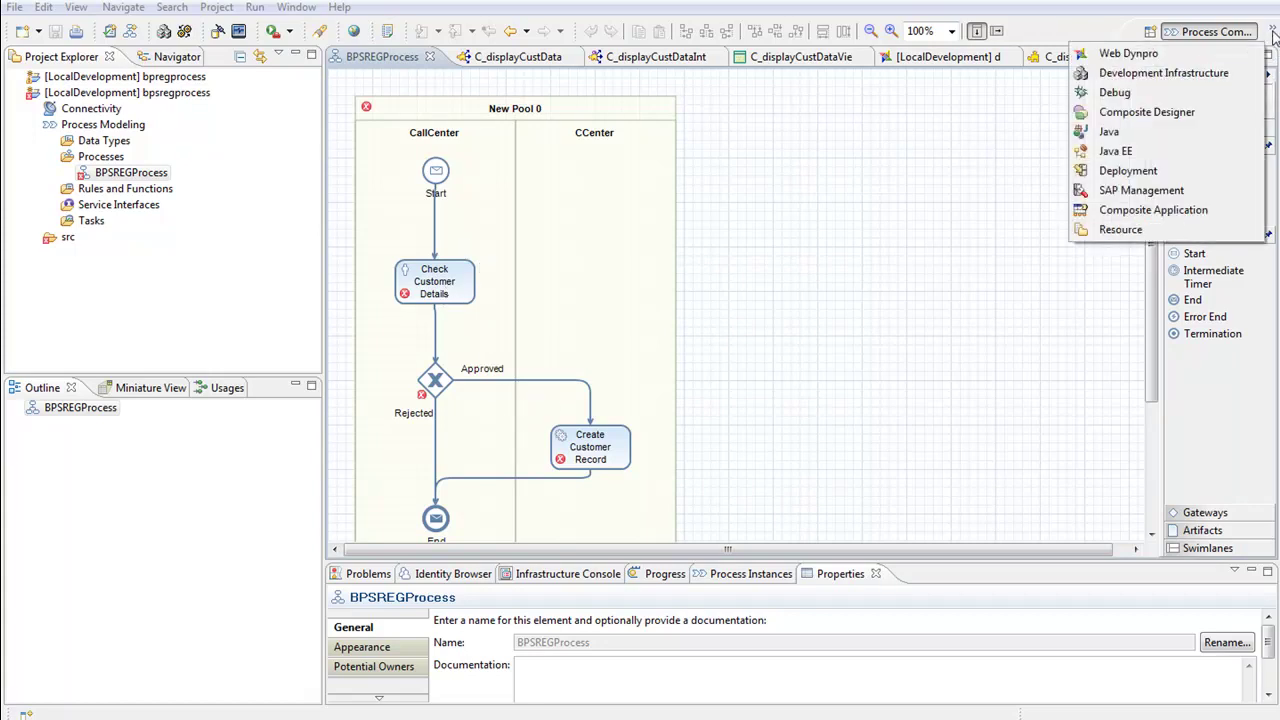
Switch to Web Dynpro and inspect the component controller context, expanding PhoneNumber
left_click(1205, 53)
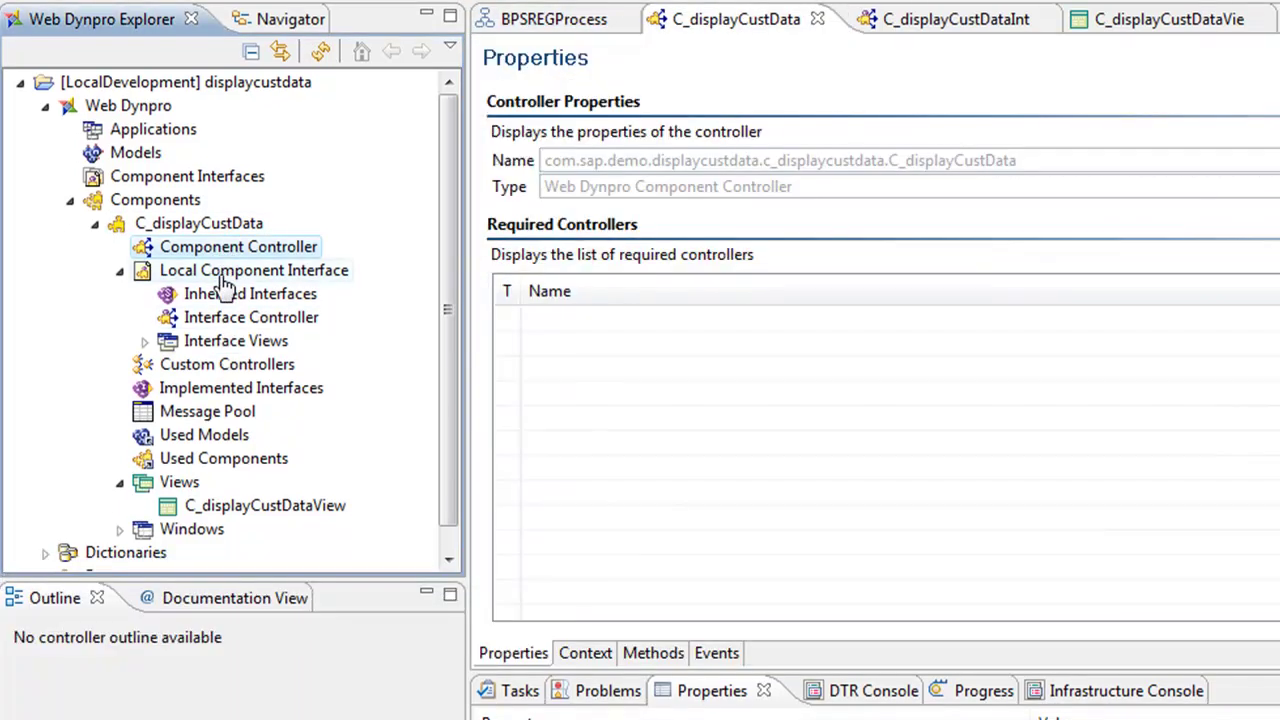
left_click(583, 653)
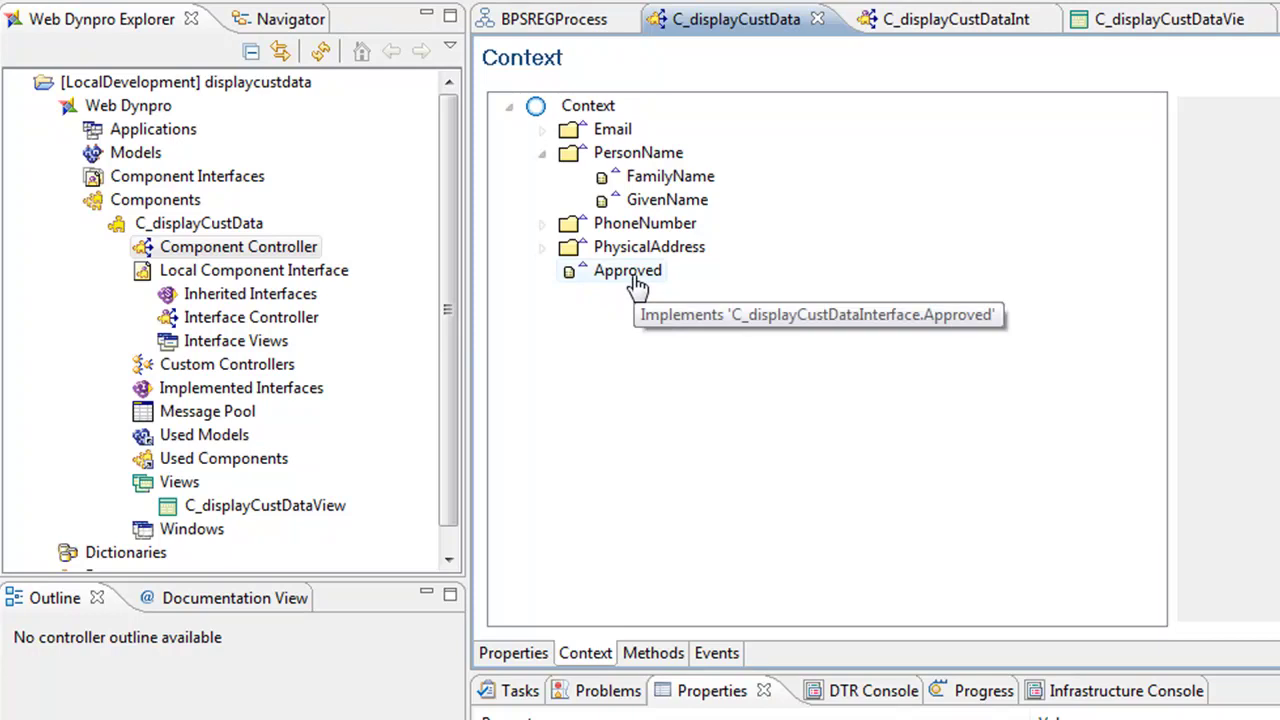
left_click(542, 224)
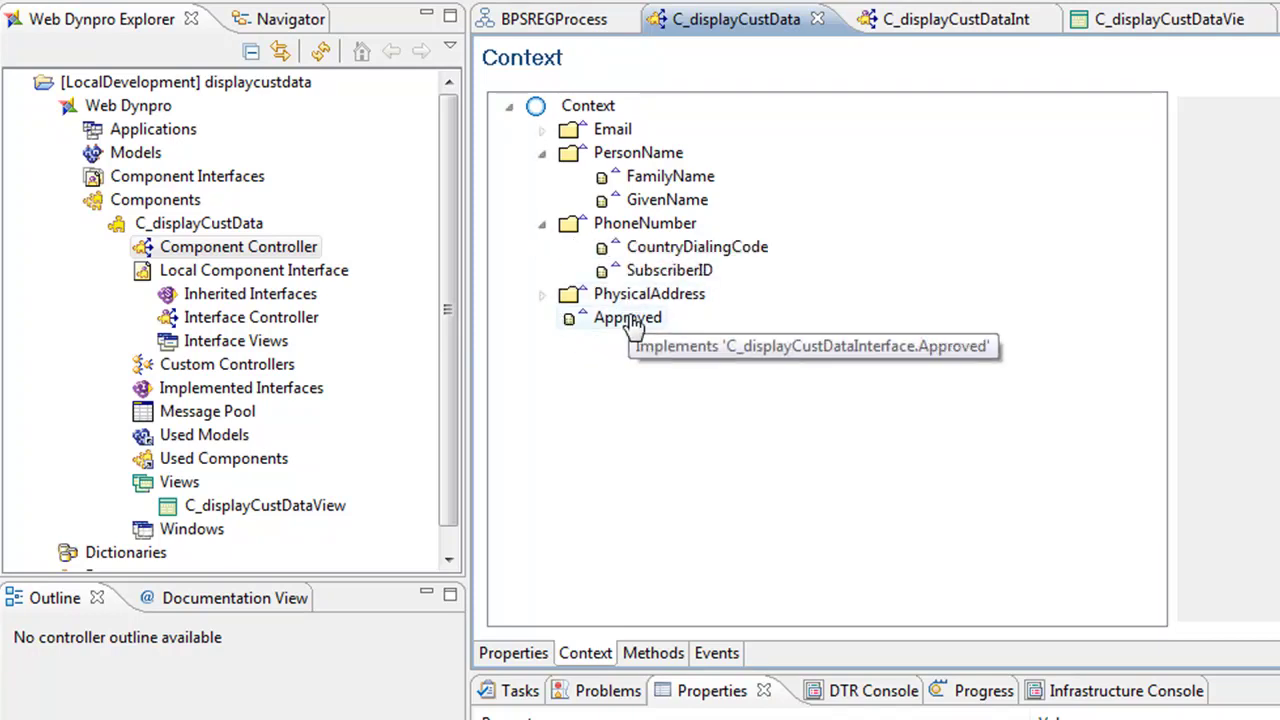
Review the interface controller's context and Complete event, then open the C_displayCustDataView layout
double_click(252, 322)
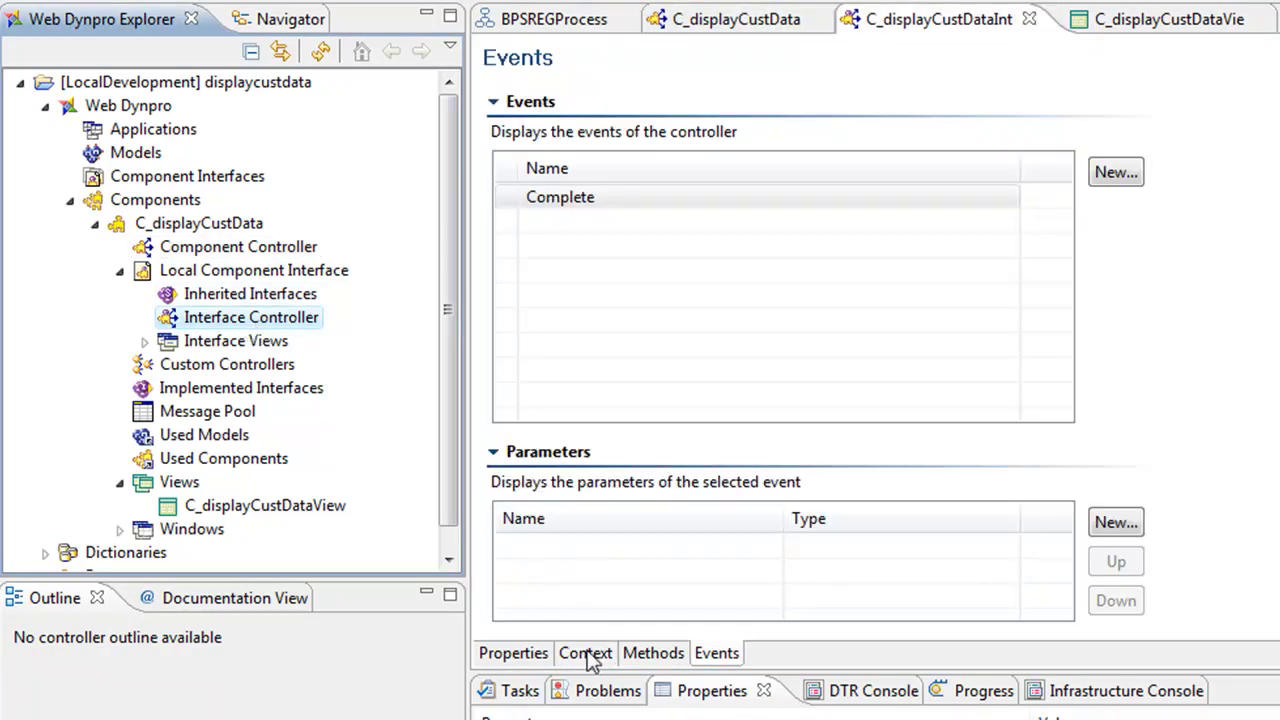
left_click(586, 653)
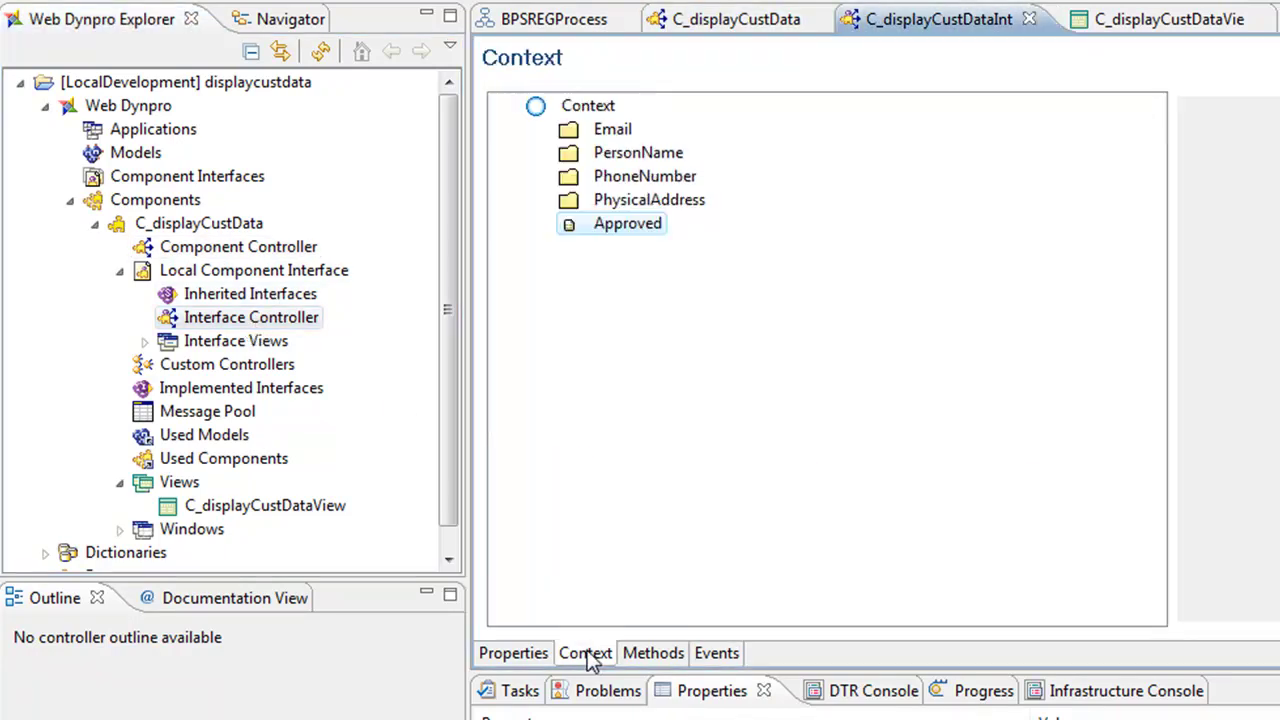
left_click(718, 653)
left_click(605, 197)
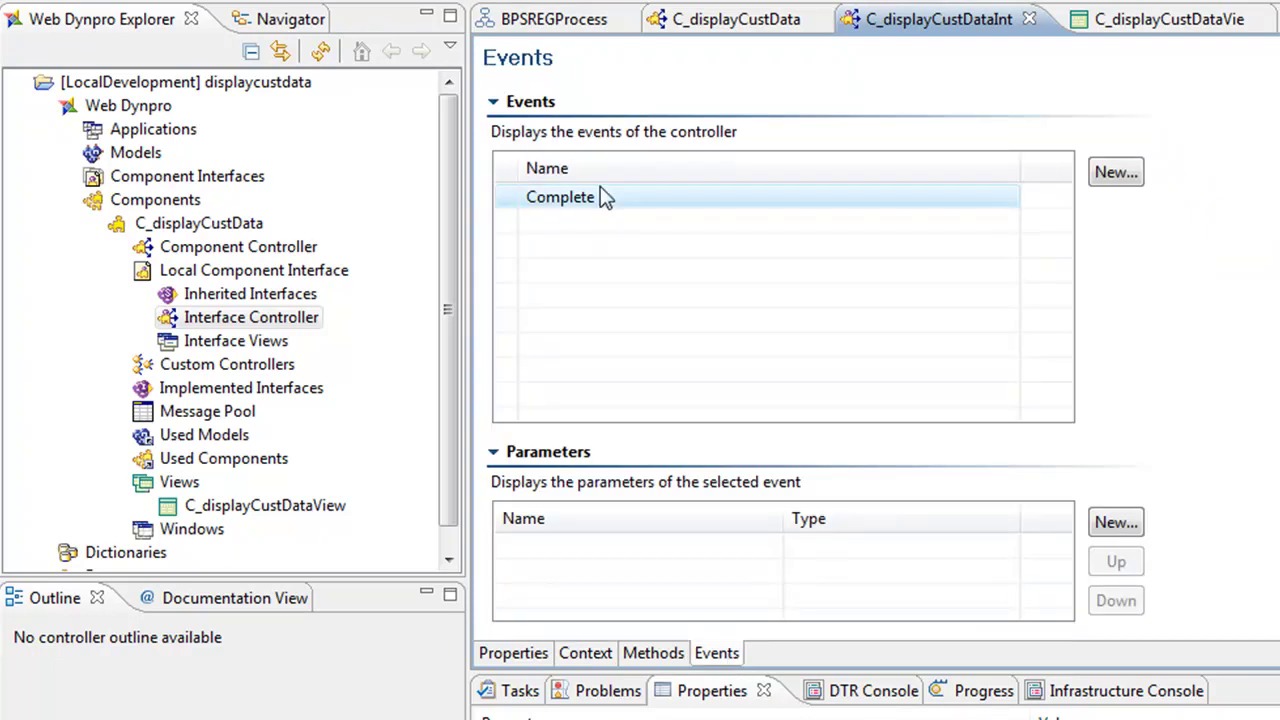
double_click(250, 508)
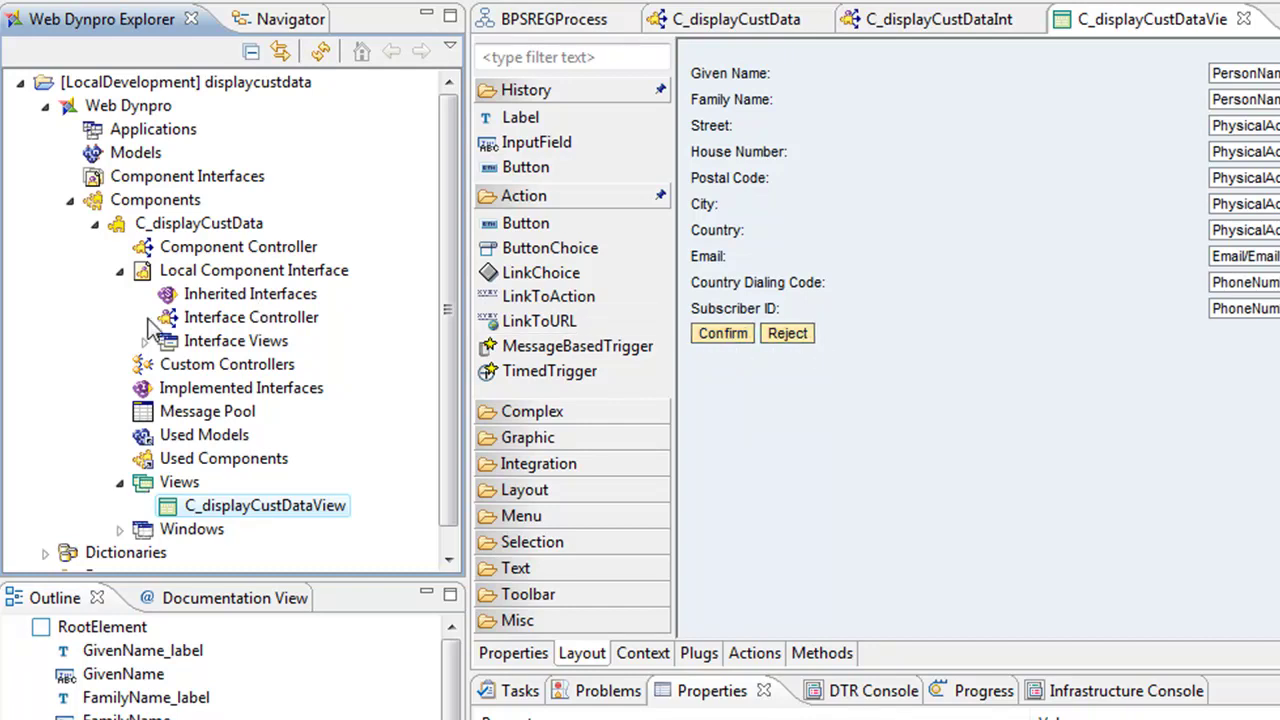
Recheck the interface controller's context and Complete event, then bring up the perspective list
double_click(218, 322)
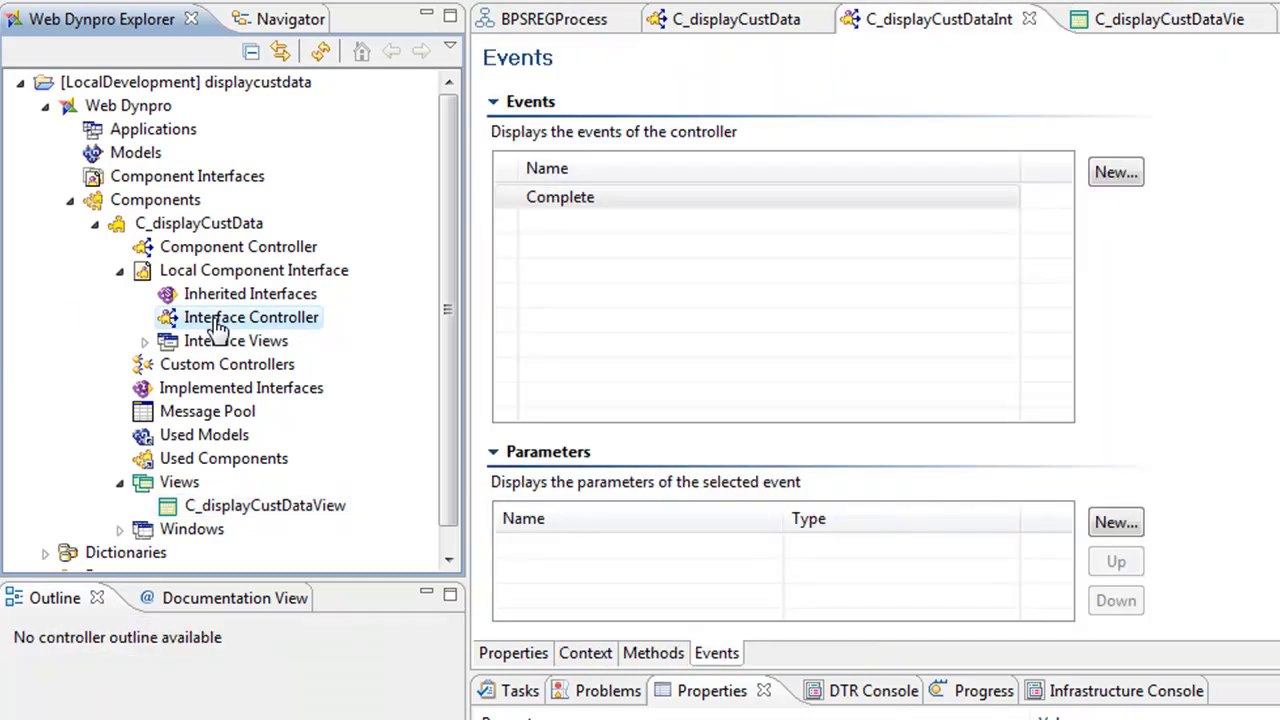
left_click(599, 652)
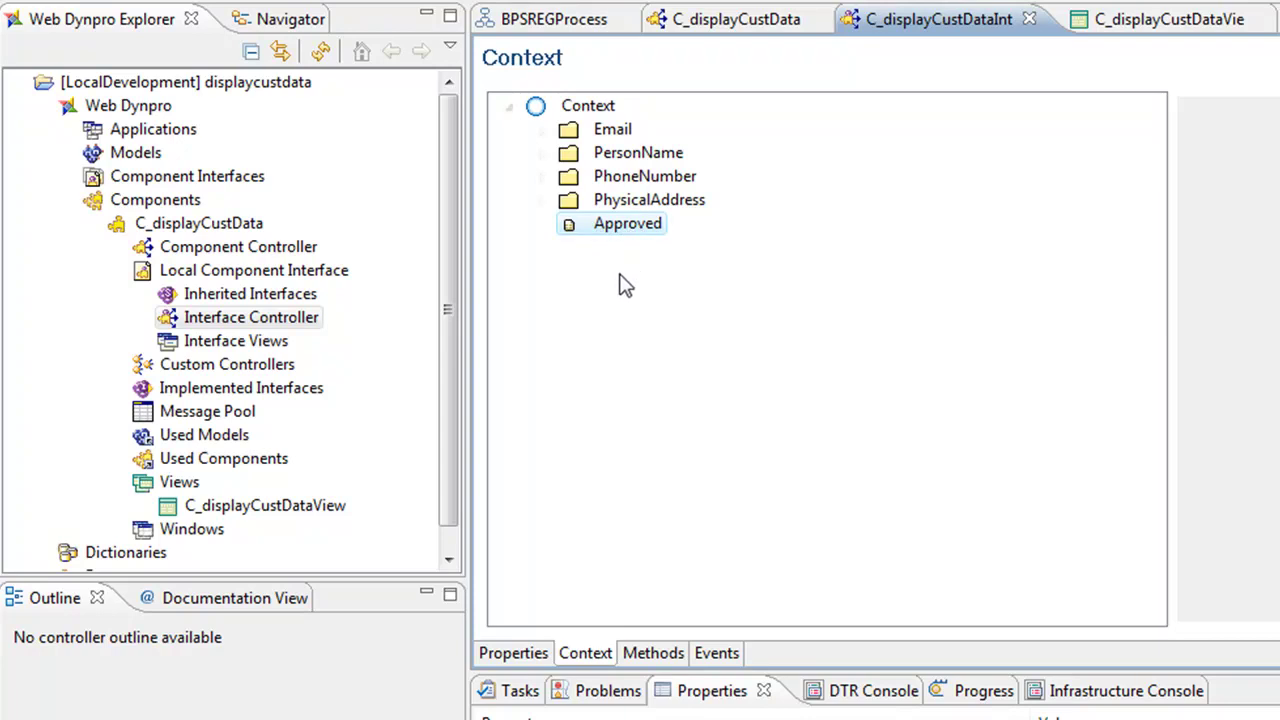
left_click(716, 652)
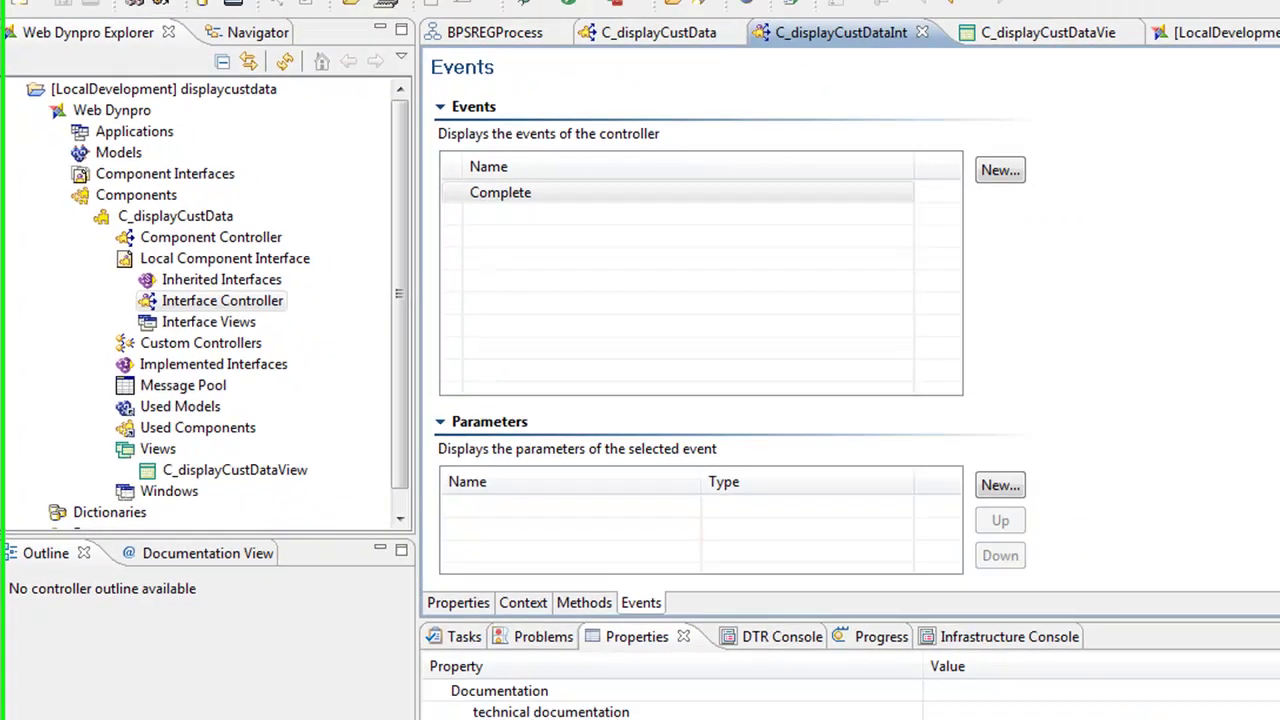
left_click(1147, 32)
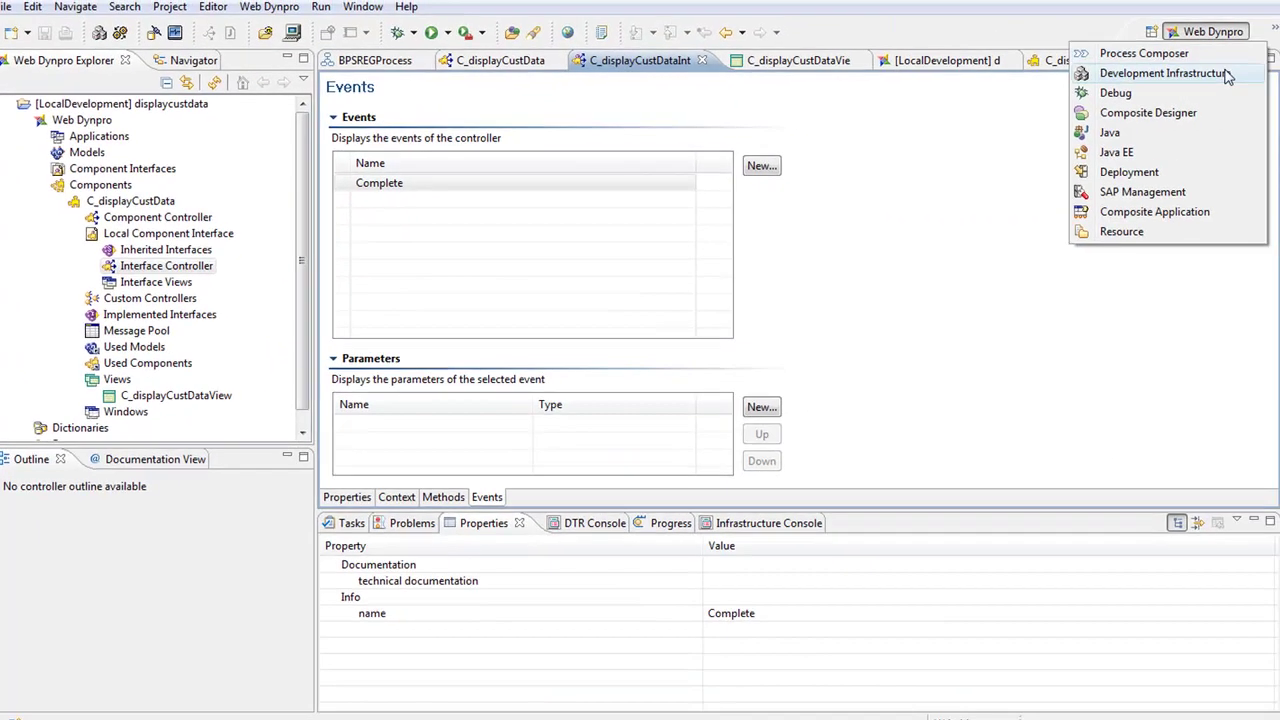
Switch to the Development Infrastructure perspective
left_click(1200, 76)
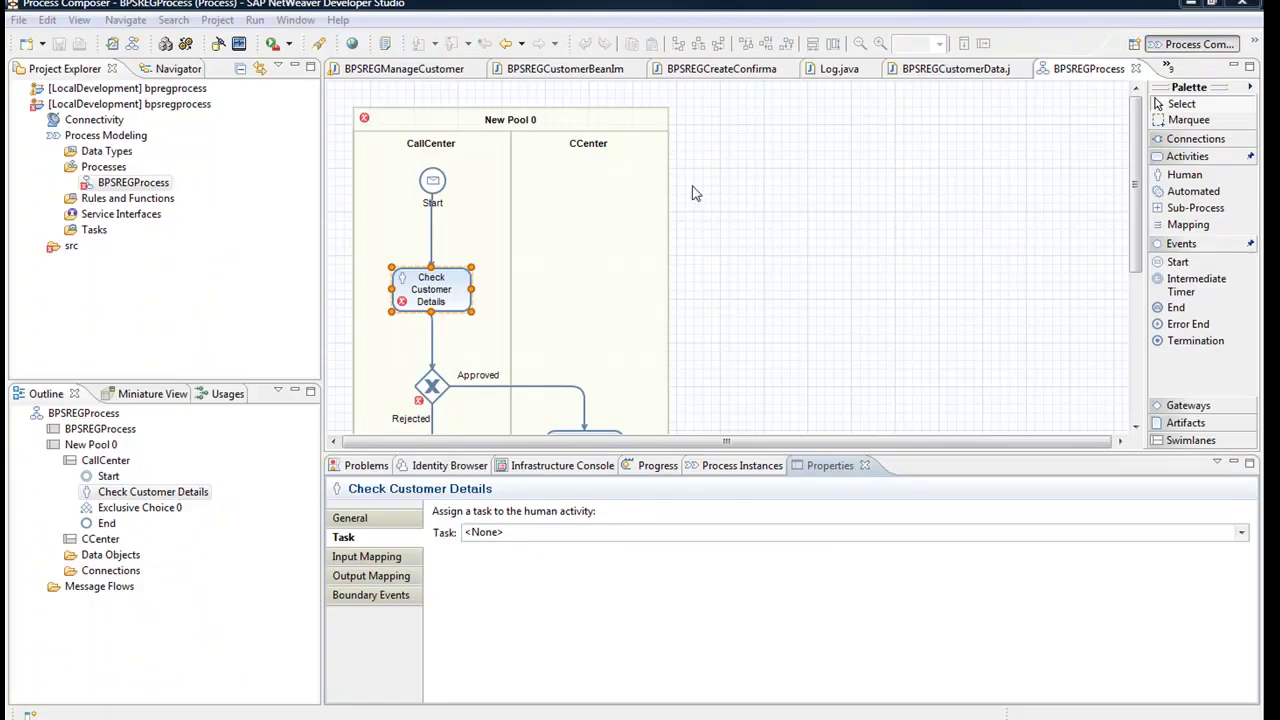
left_click(1253, 43)
left_click(1216, 66)
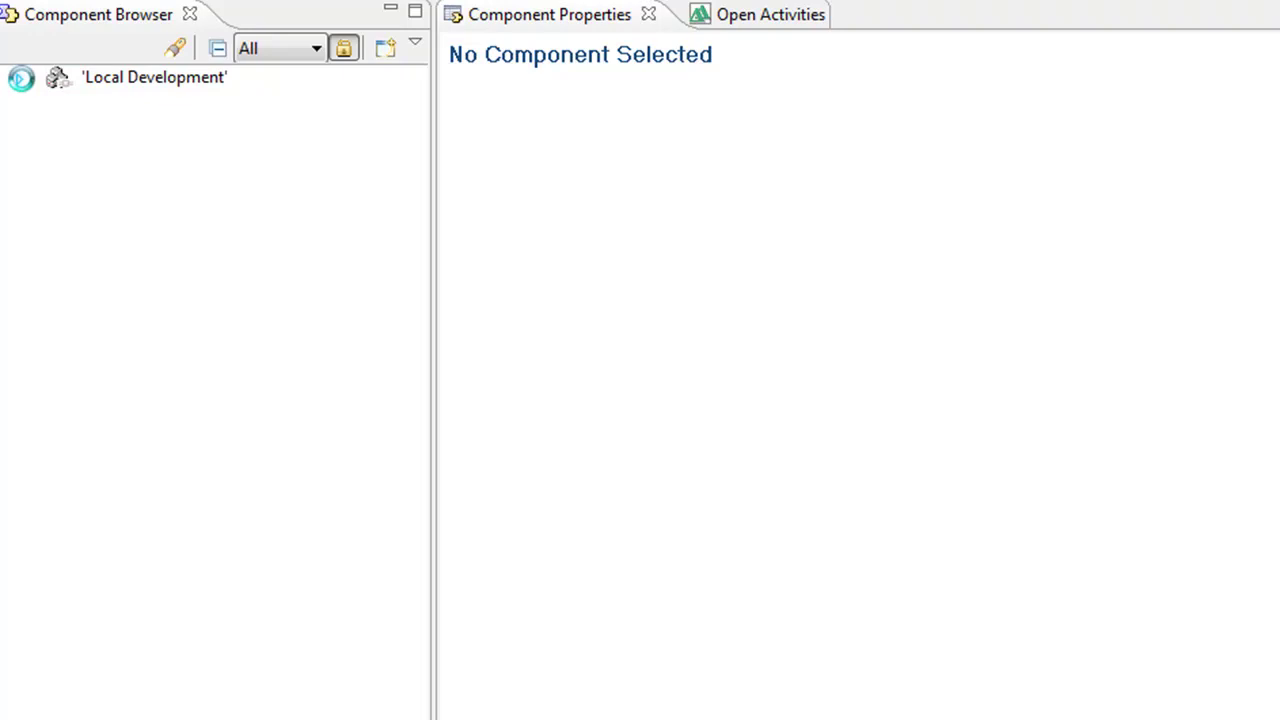
Inspect bpsregprocess required dependencies under Local Development > MyComponents, including displaycustdata
left_click(19, 78)
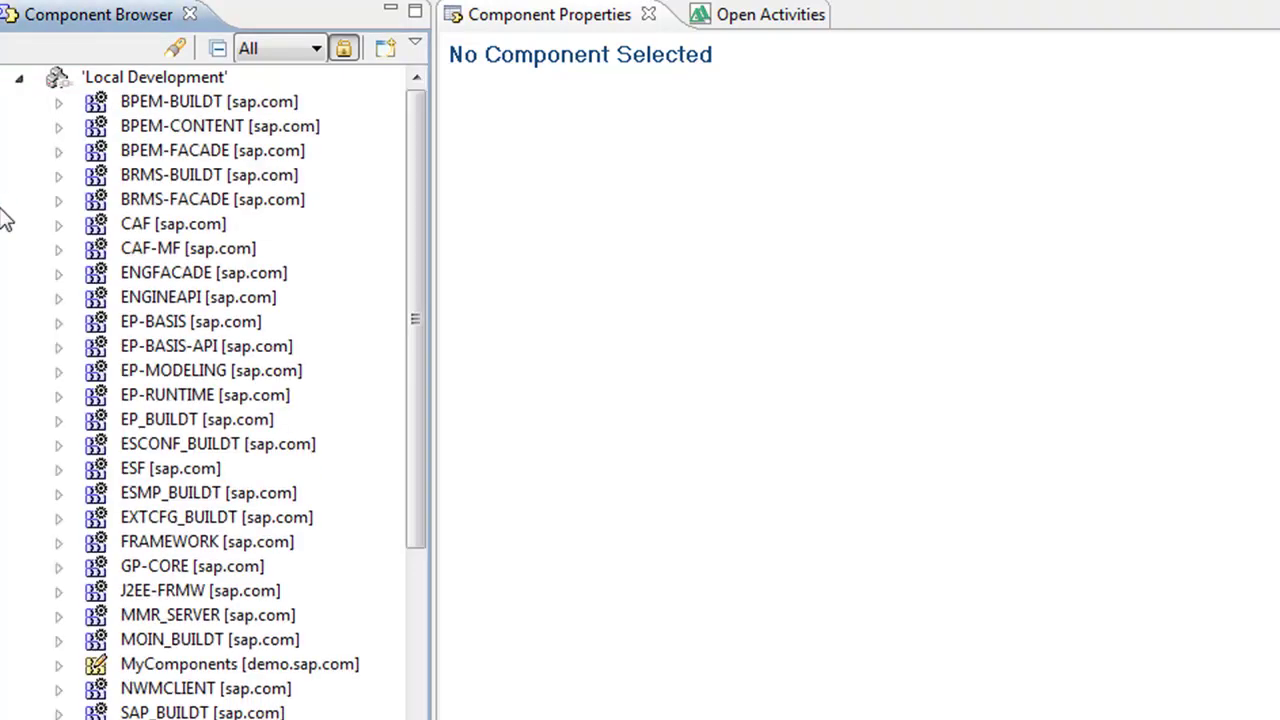
scroll(103, 371, "down", 3)
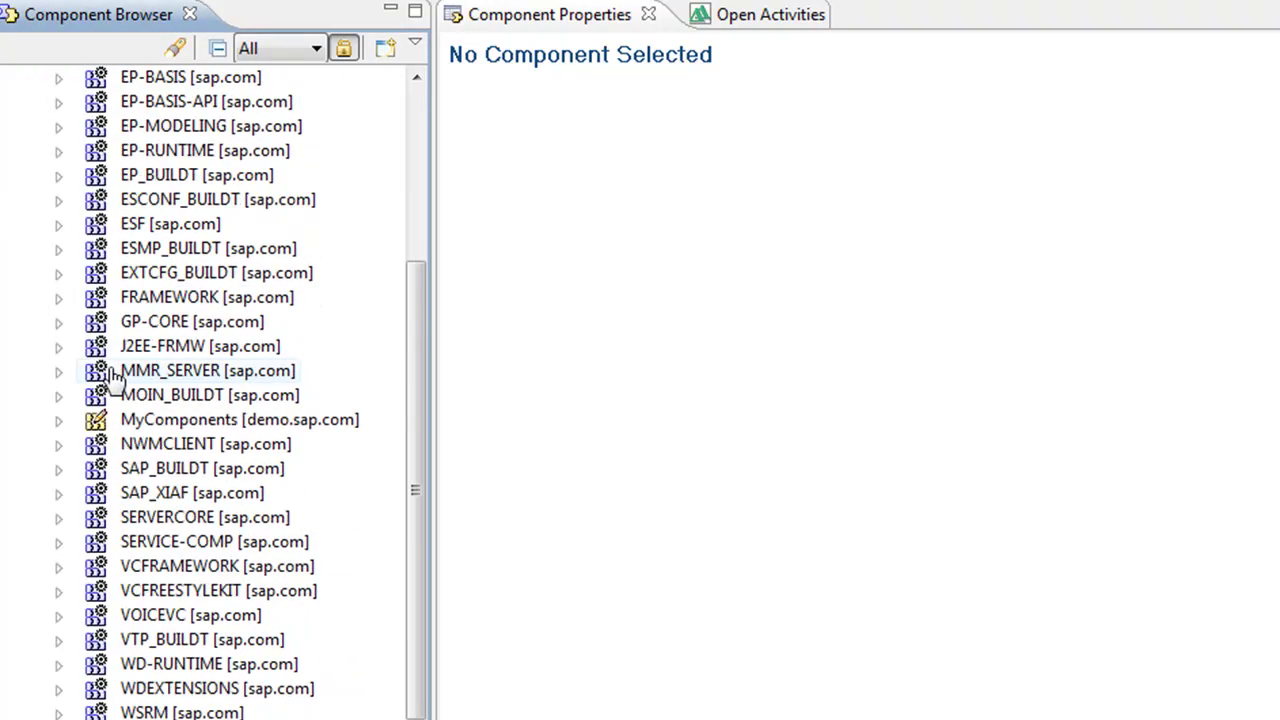
left_click(58, 420)
left_click(210, 591)
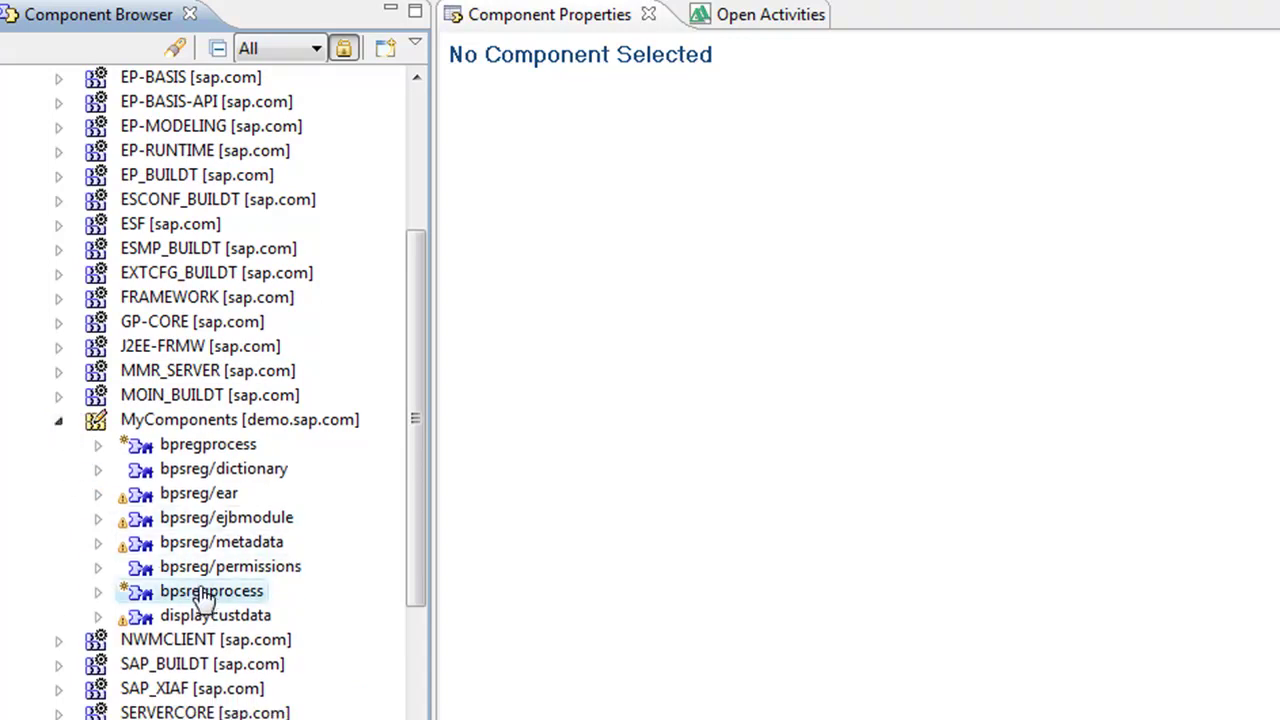
double_click(205, 594)
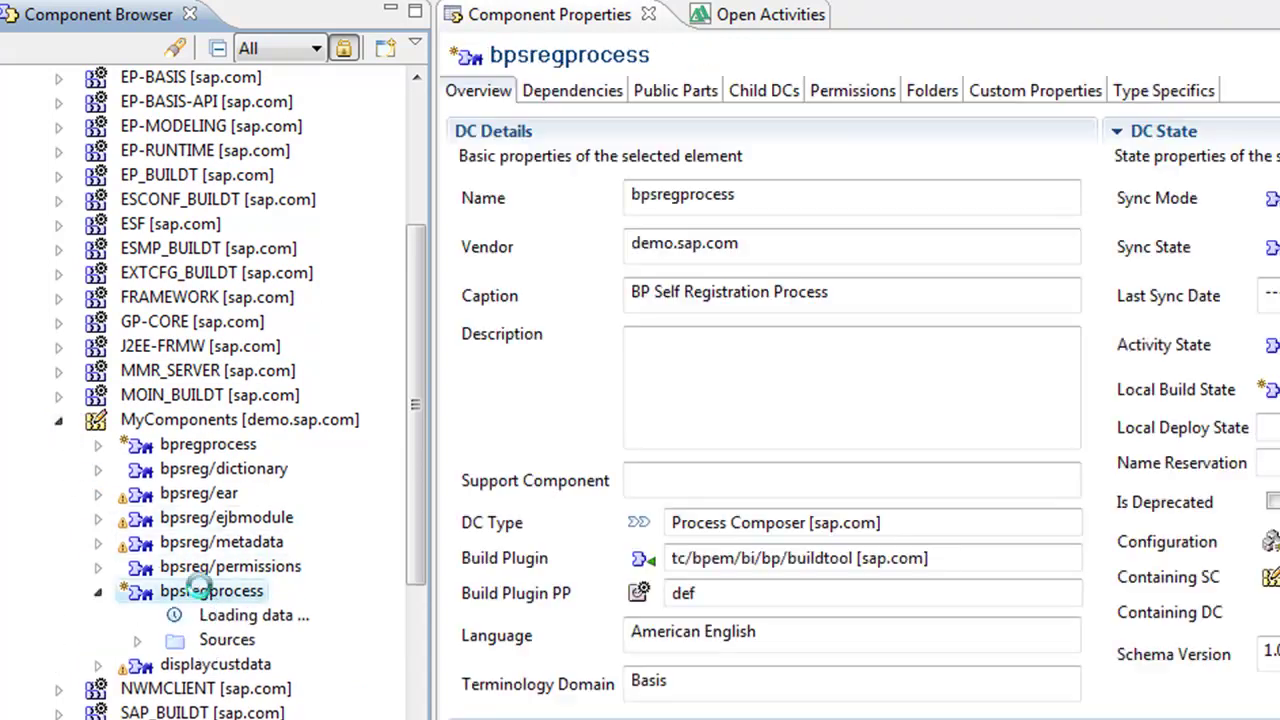
left_click(581, 86)
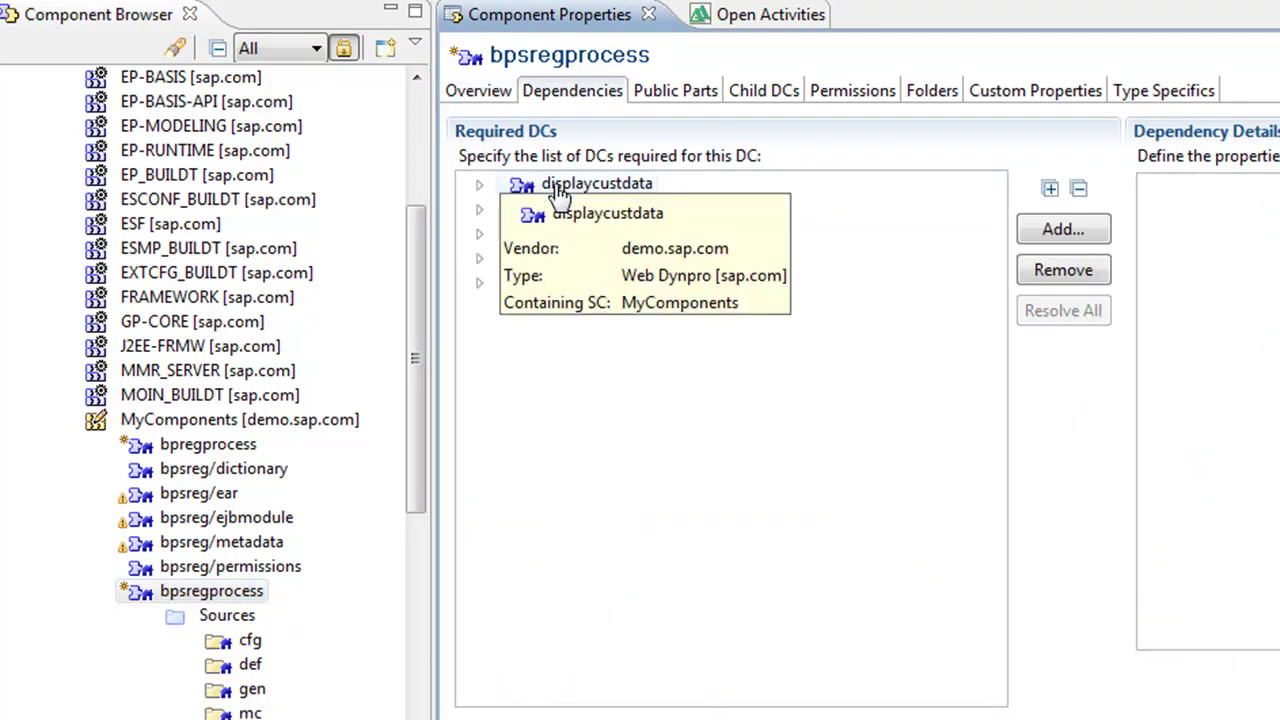
left_click(557, 192)
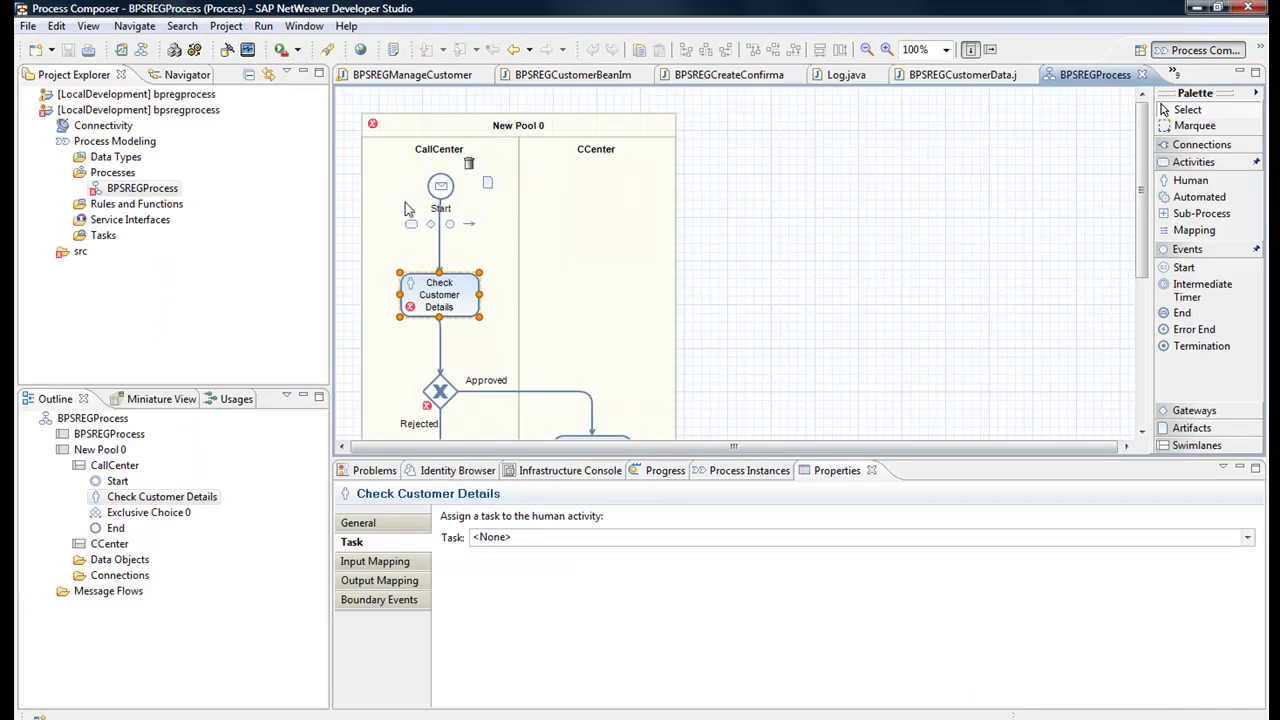
Select Check Customer Details and list its Task options: <None>, New..., Browse...
mouse_move(425, 285)
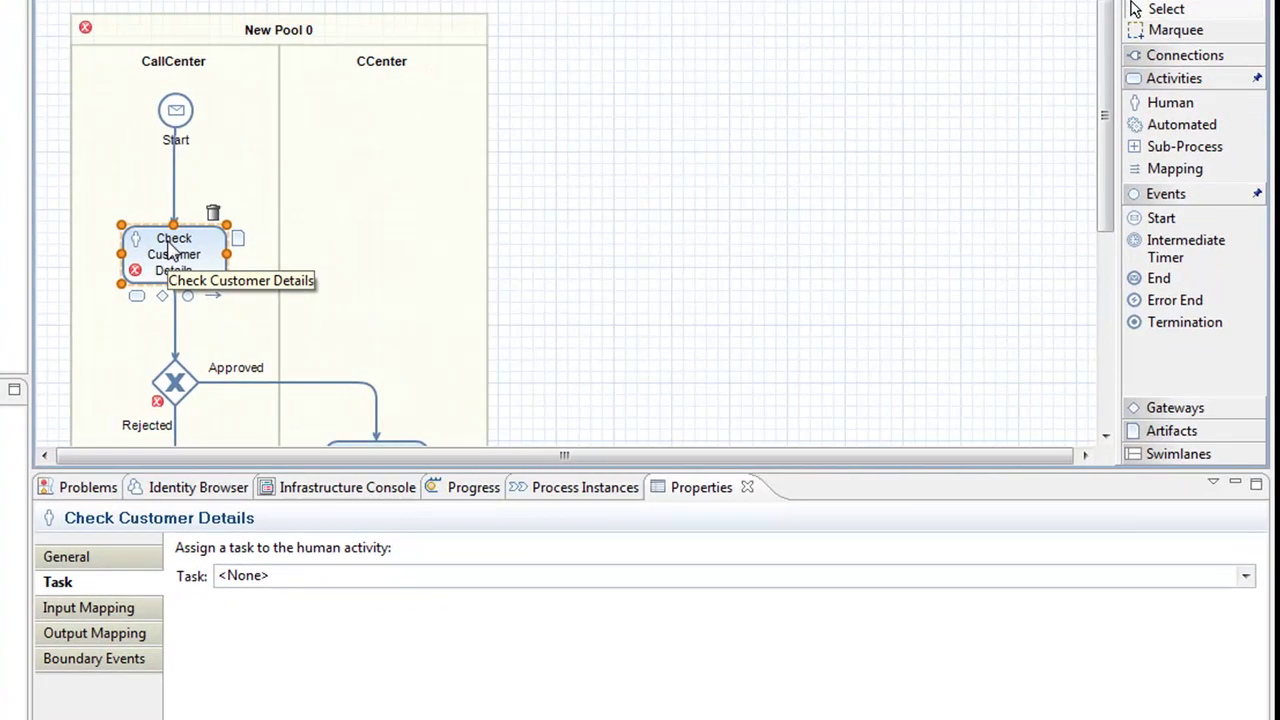
left_click(172, 250)
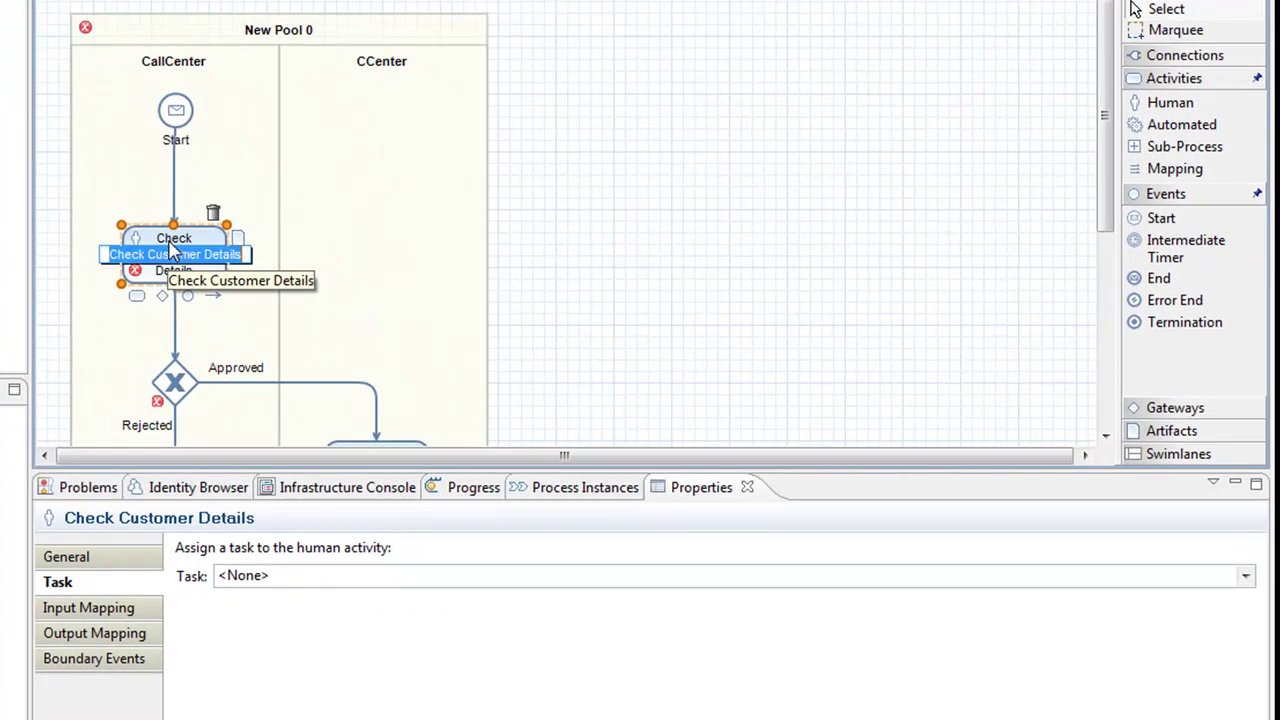
left_click(571, 277)
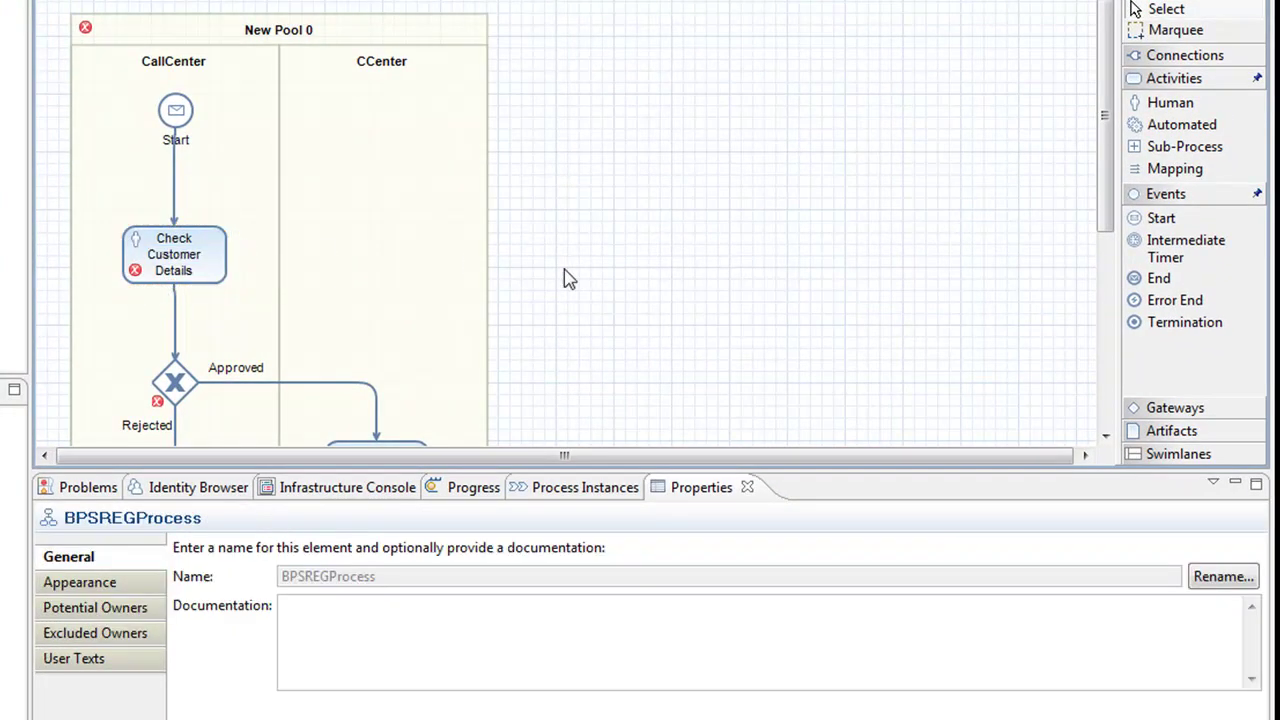
mouse_move(212, 290)
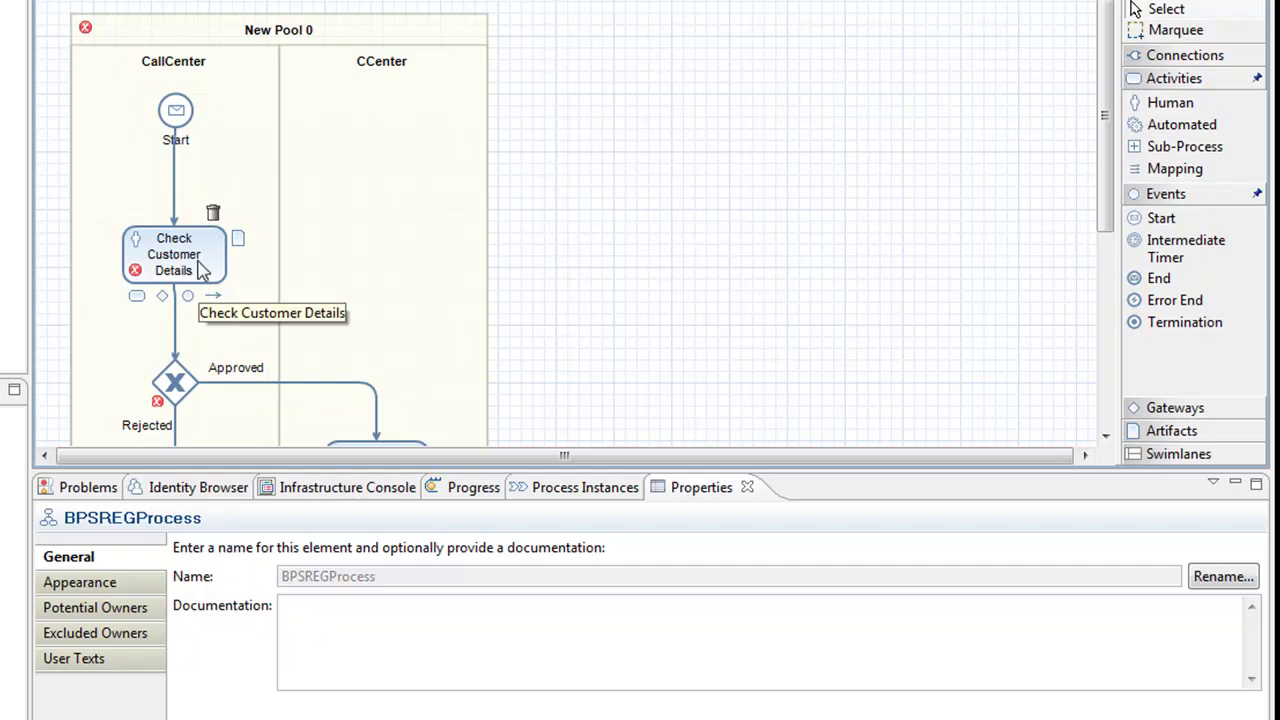
left_click(200, 260)
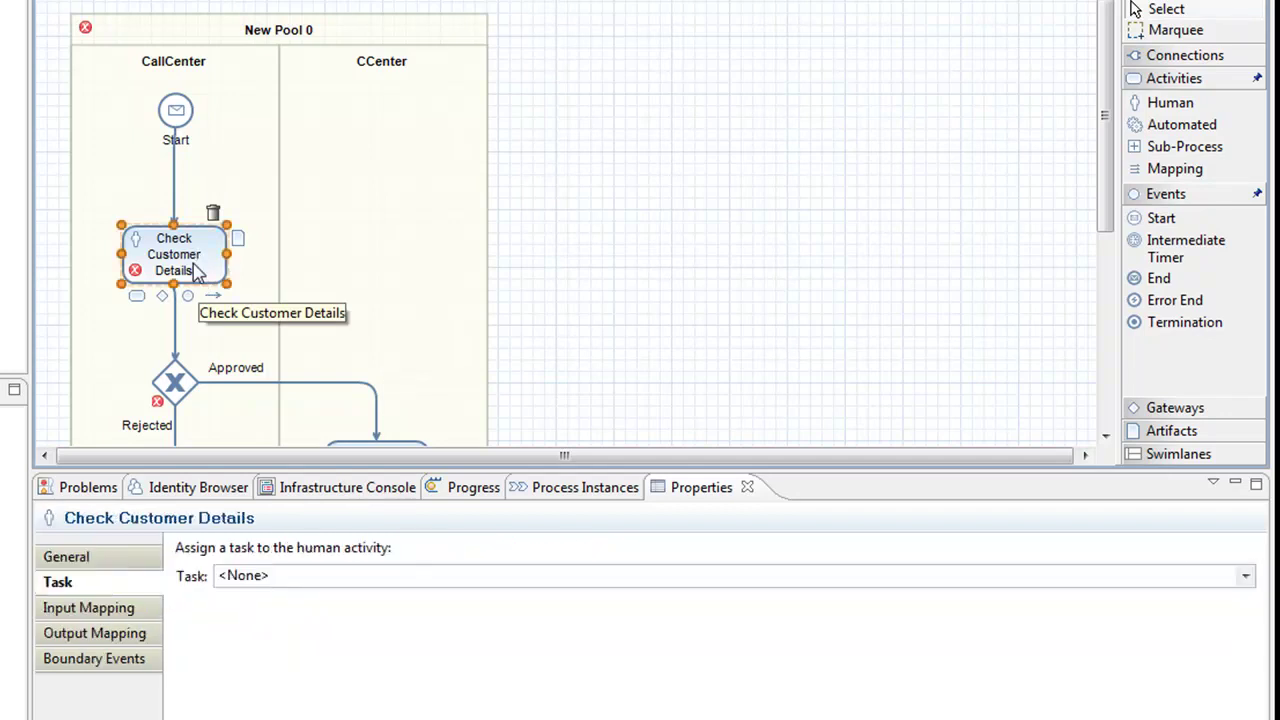
left_click(312, 575)
left_click(1245, 577)
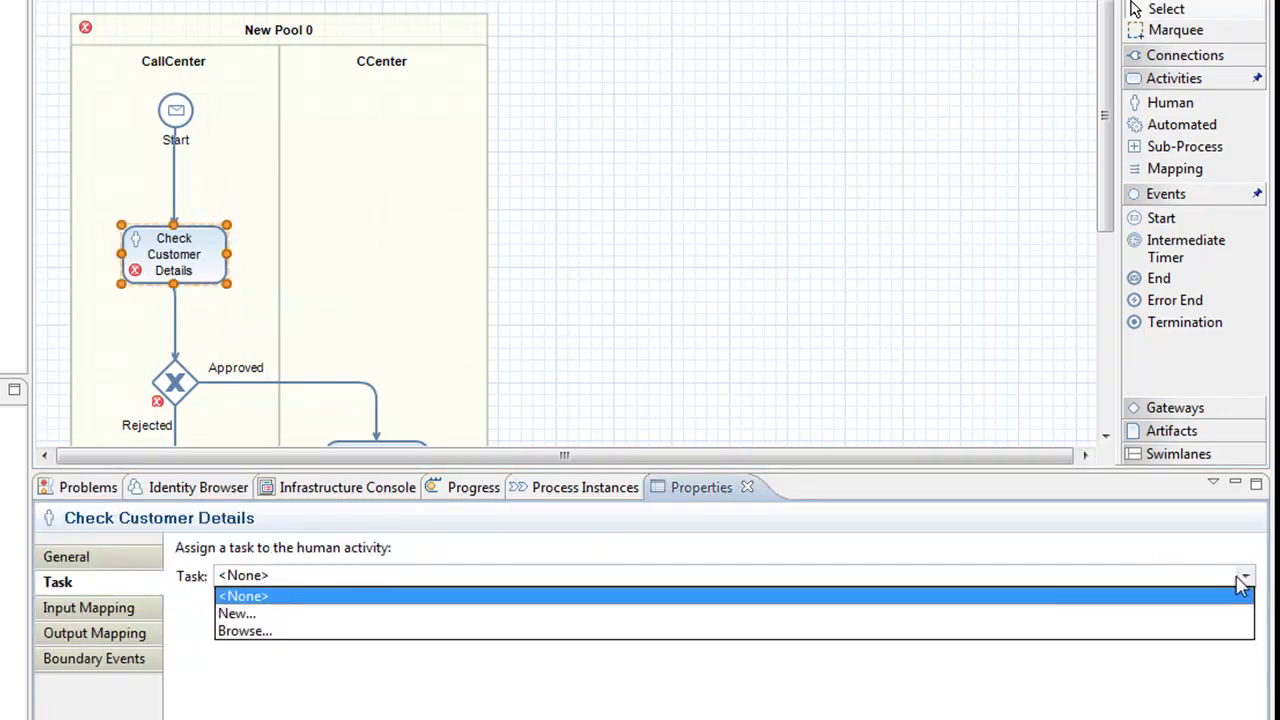
Create a new task named DisplayCustData for Check Customer Details and open it for editing
left_click(232, 618)
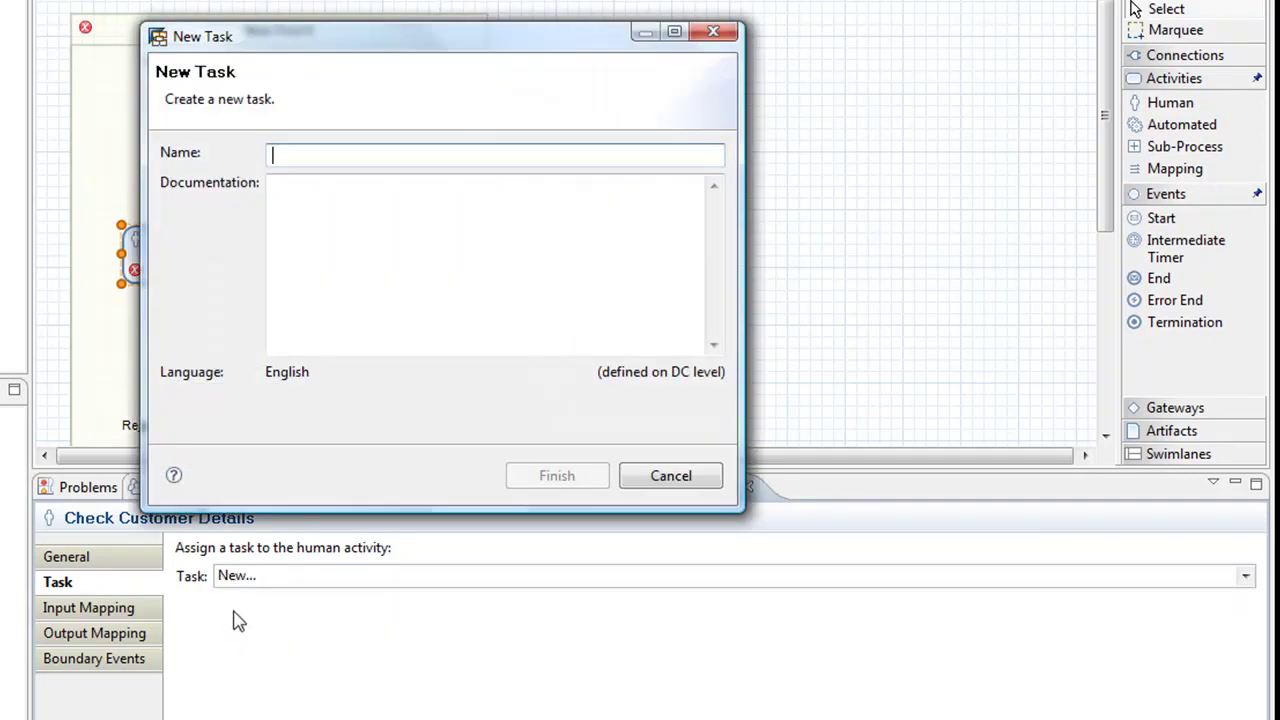
type("Display")
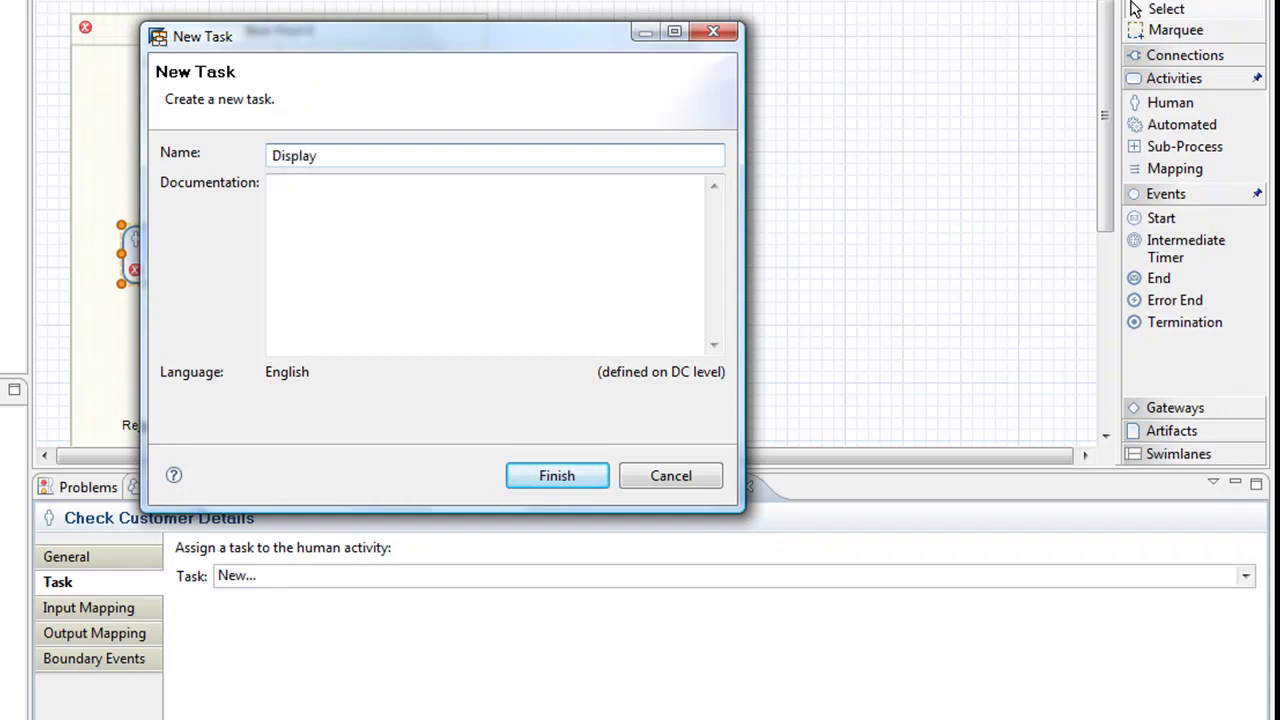
type("CustData")
key("Return")
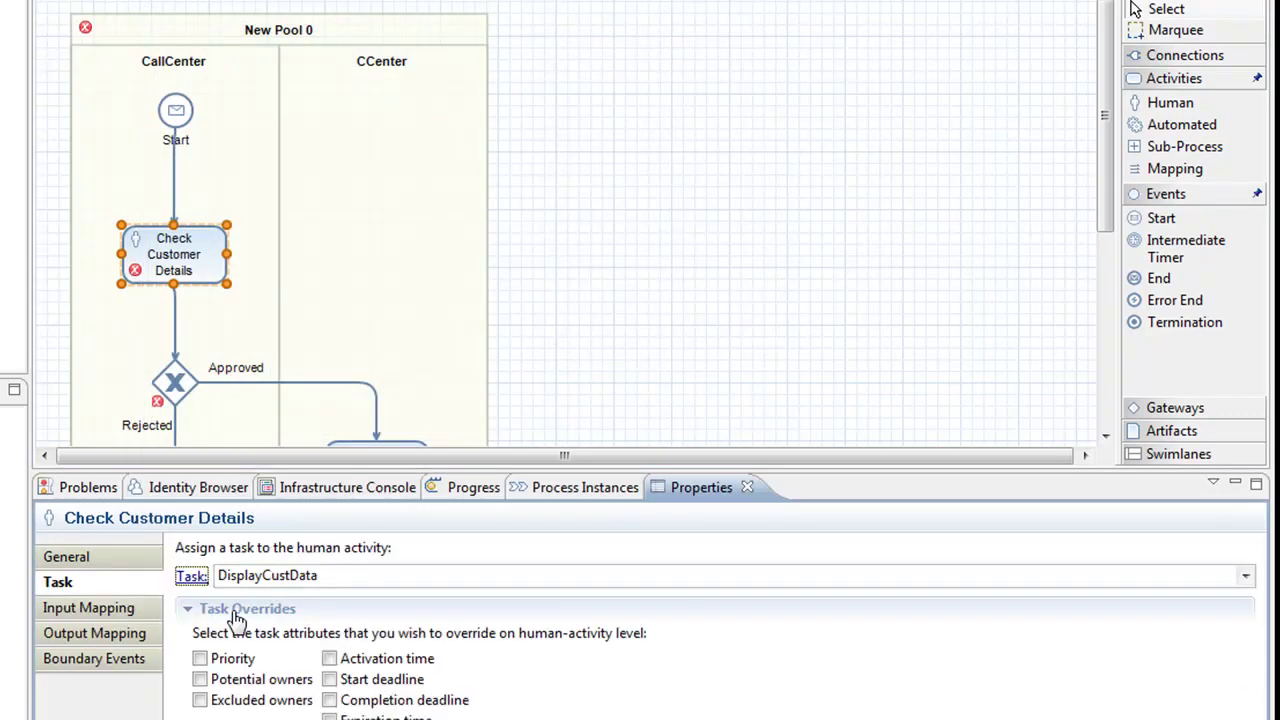
left_click(190, 576)
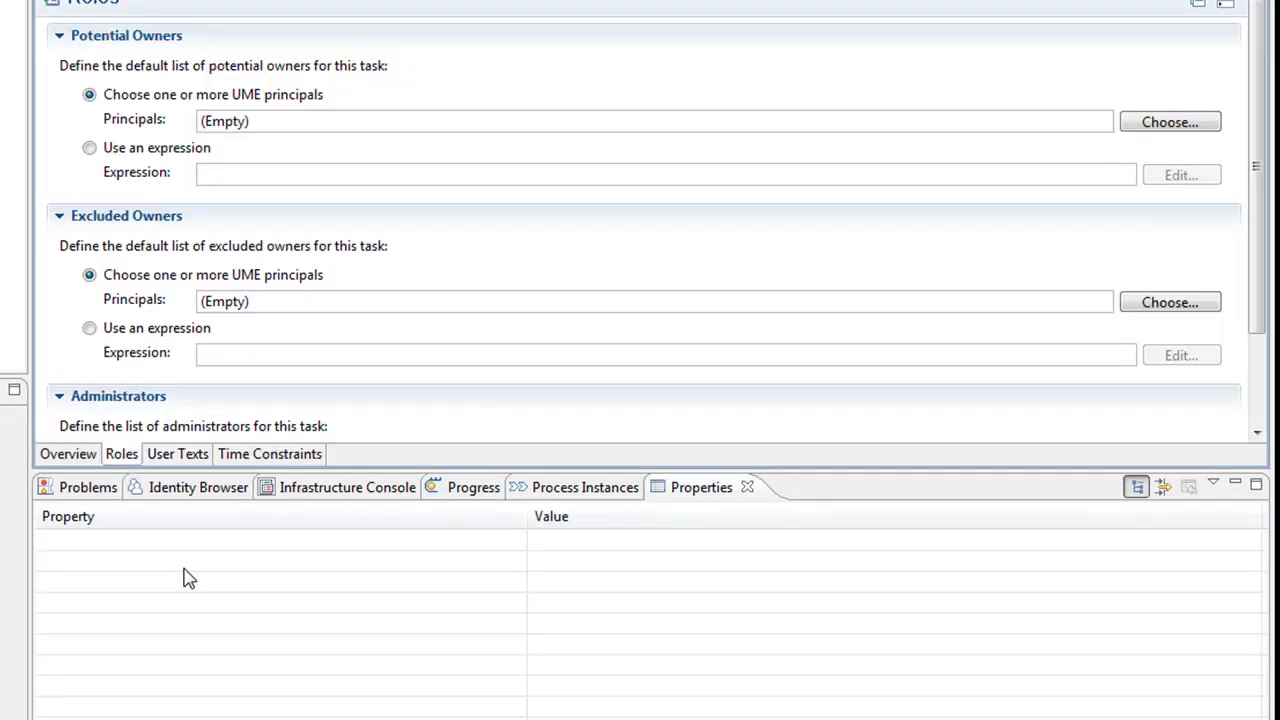
Enlarge the DisplayCustData editor and pick the displaycustdata development component as its UI component
left_click_drag(203, 469, 205, 612)
left_click(79, 603)
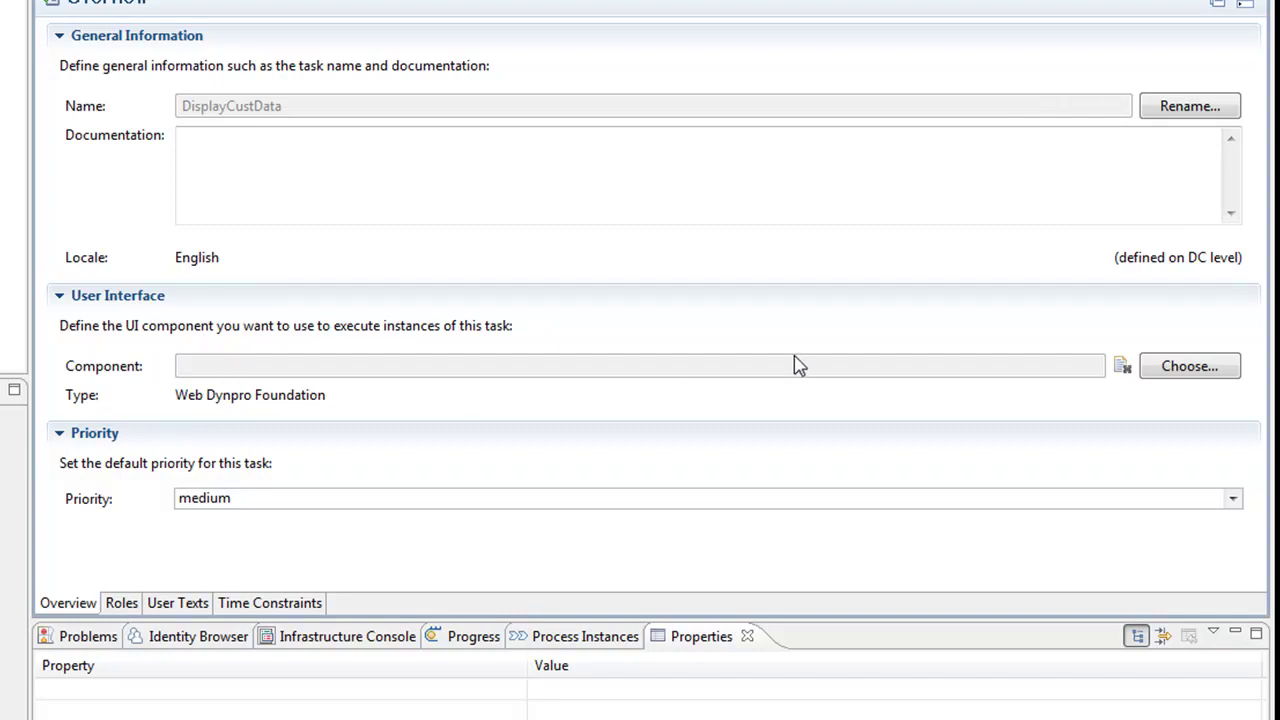
left_click(1183, 370)
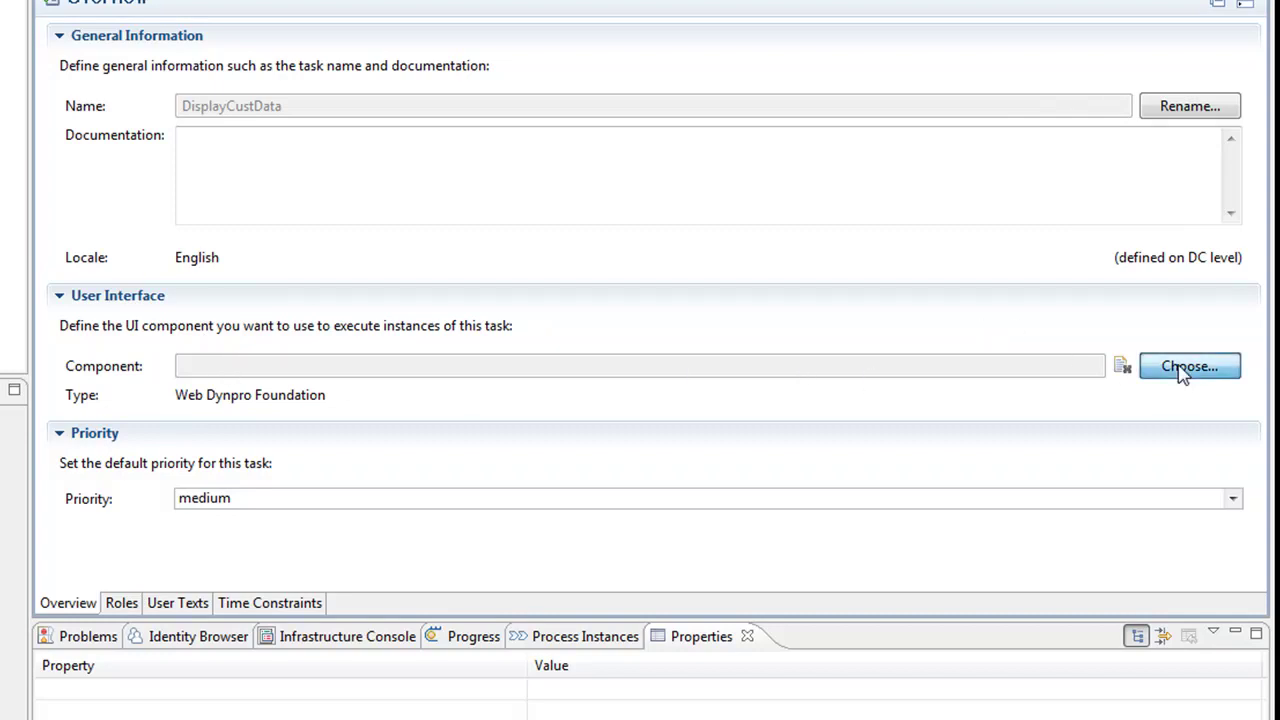
left_click(336, 174)
Use the API public part's C_displayCustDataInterfaceView with Complete as the completion event
left_click(403, 296)
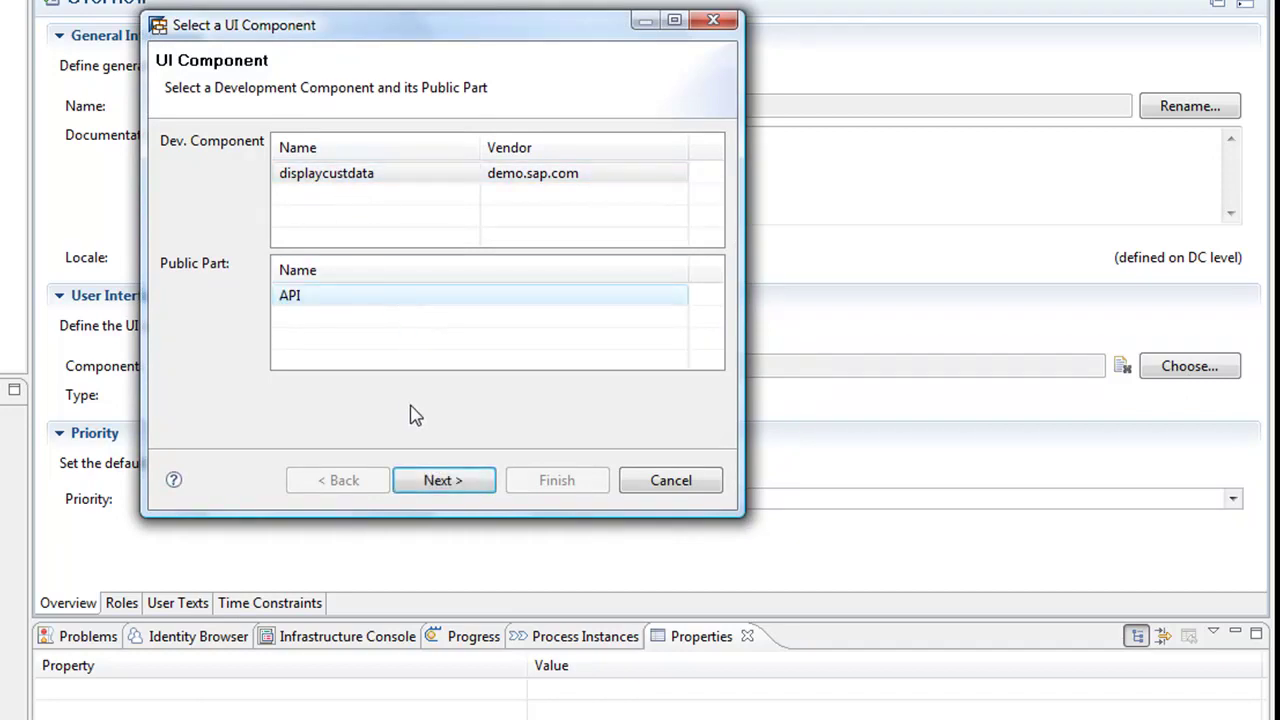
left_click(432, 480)
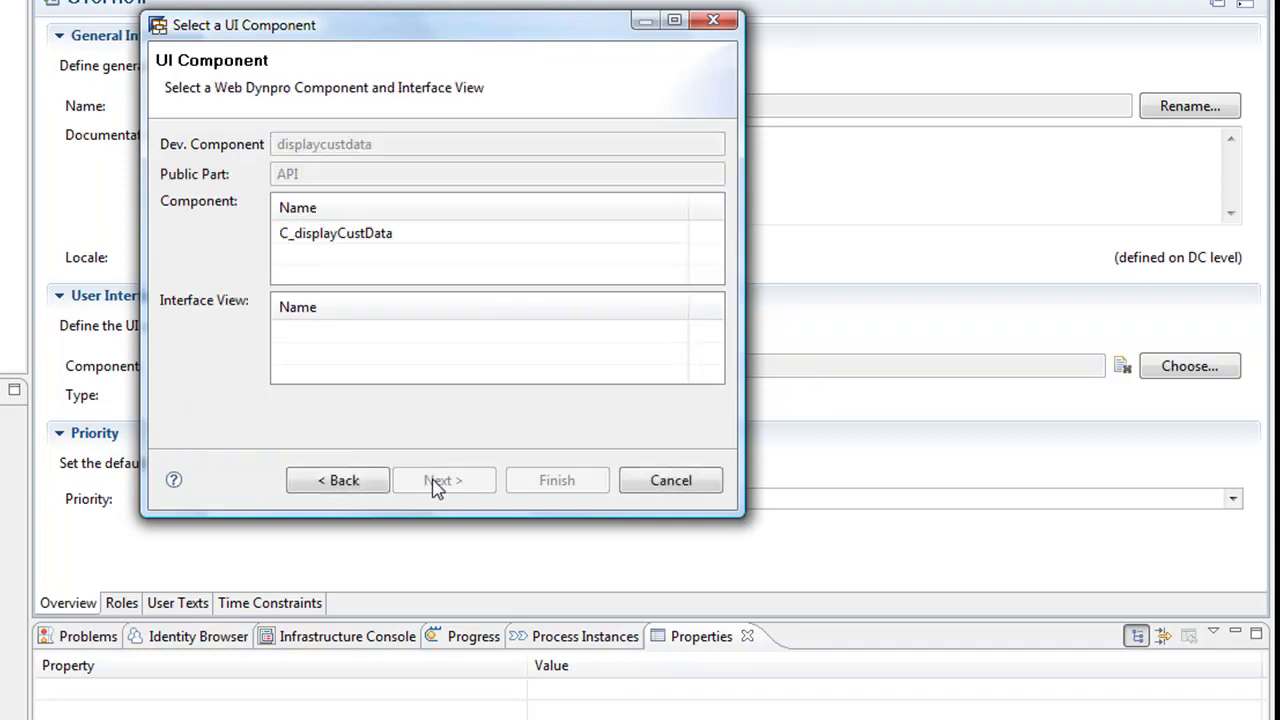
left_click(392, 250)
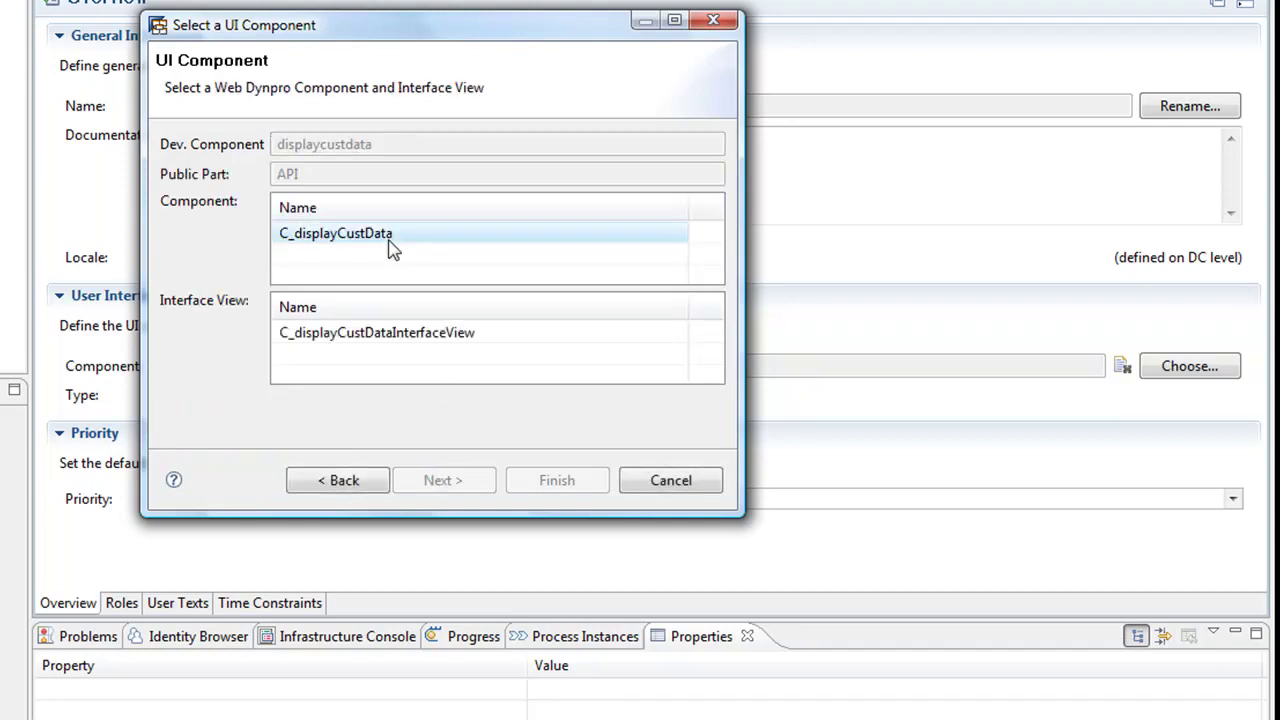
left_click(392, 334)
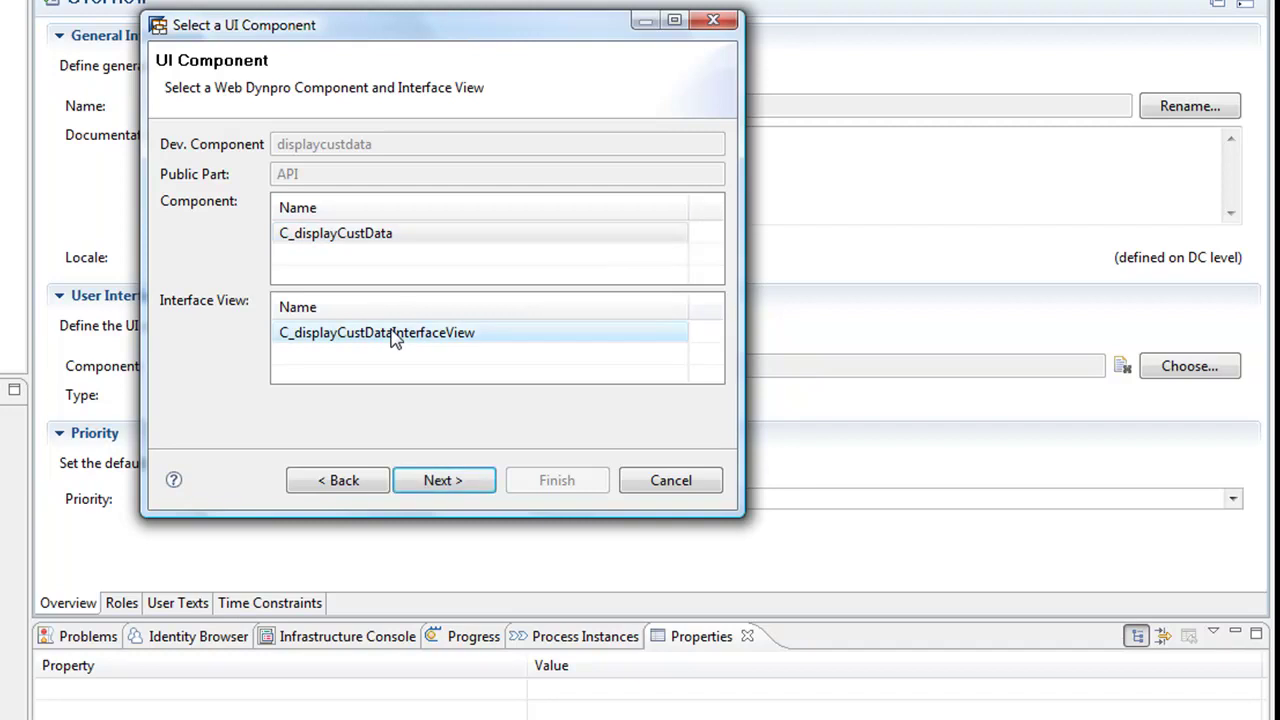
left_click(463, 490)
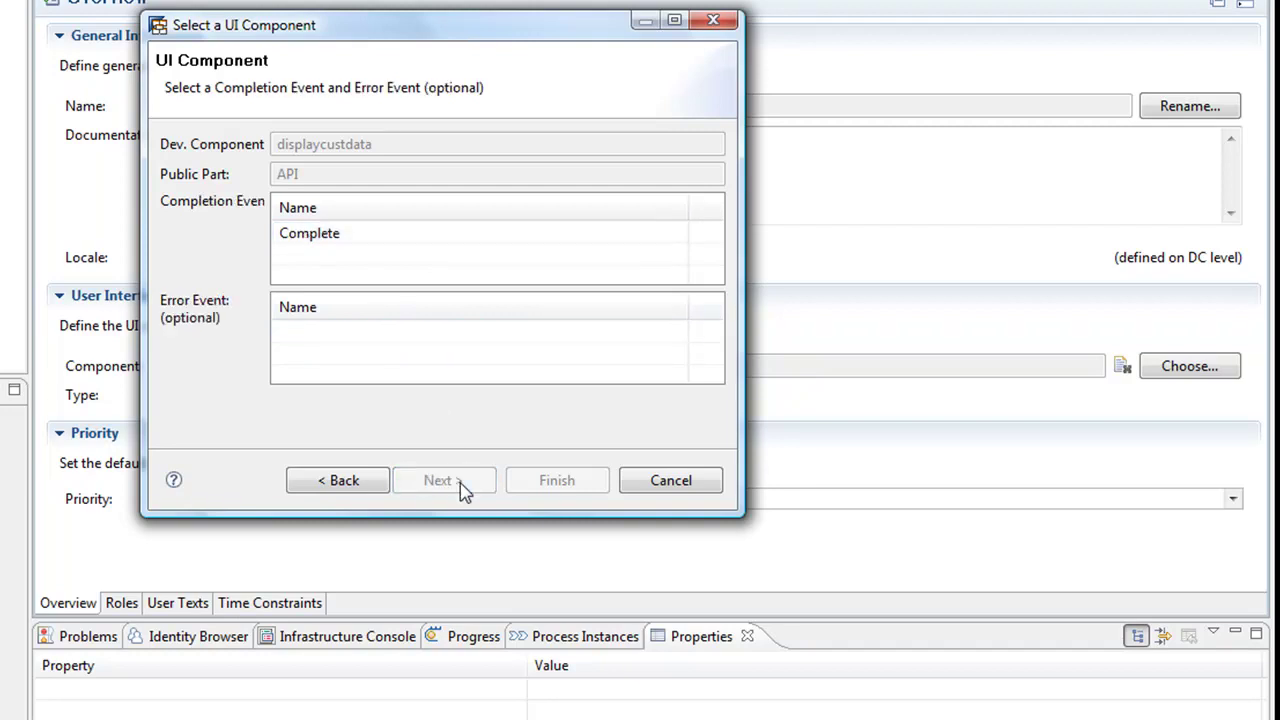
left_click(392, 240)
left_click(540, 482)
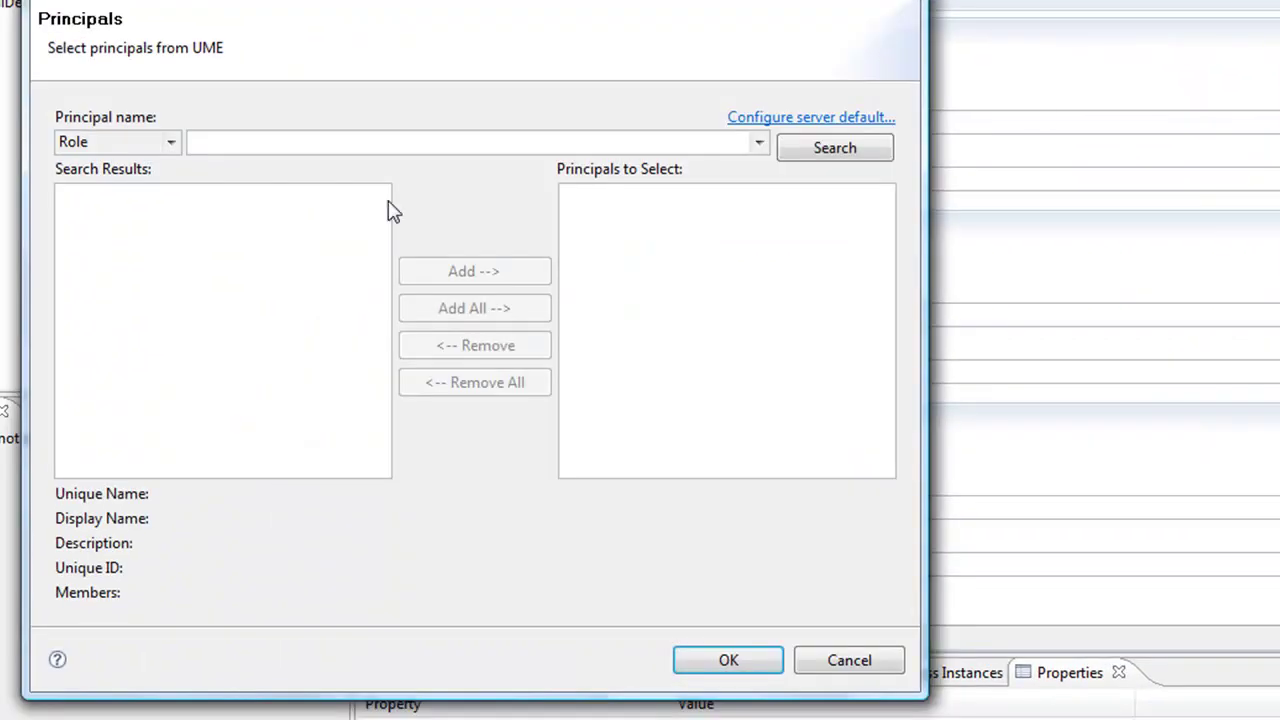
Search users for administrator, logging on to the server with the account password
key("Down")
left_click(315, 148)
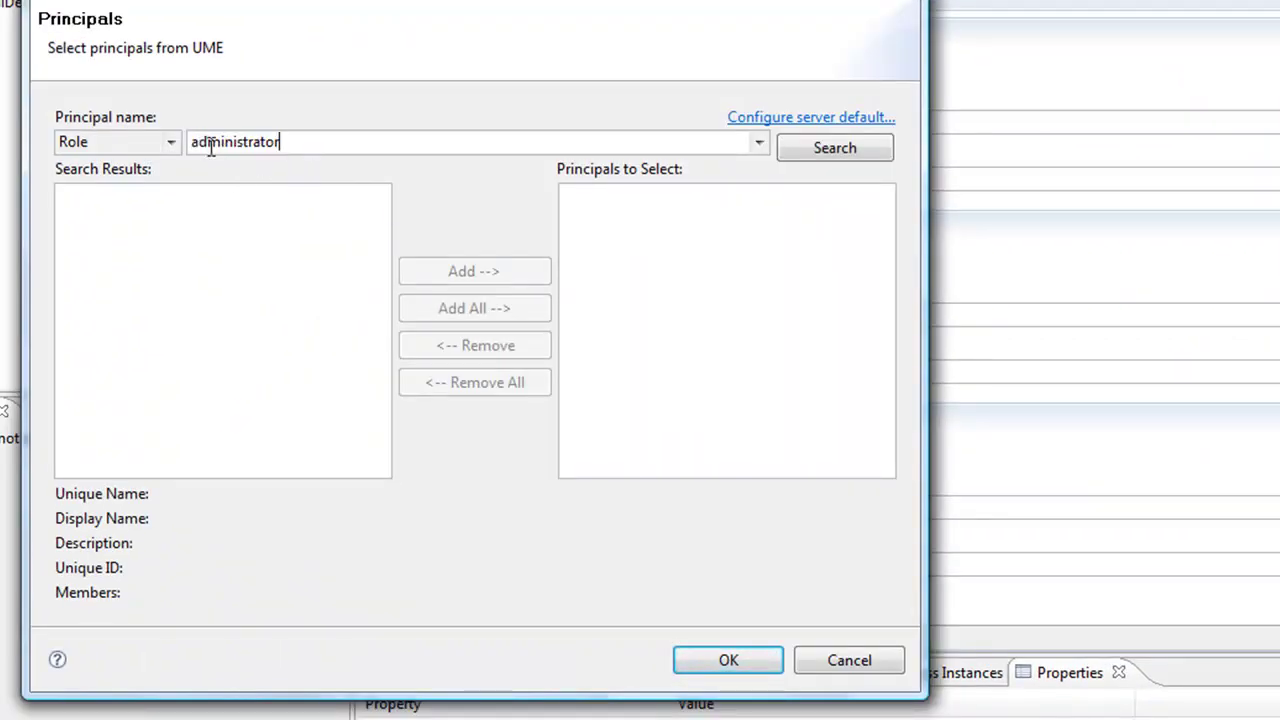
left_click(172, 143)
left_click(112, 203)
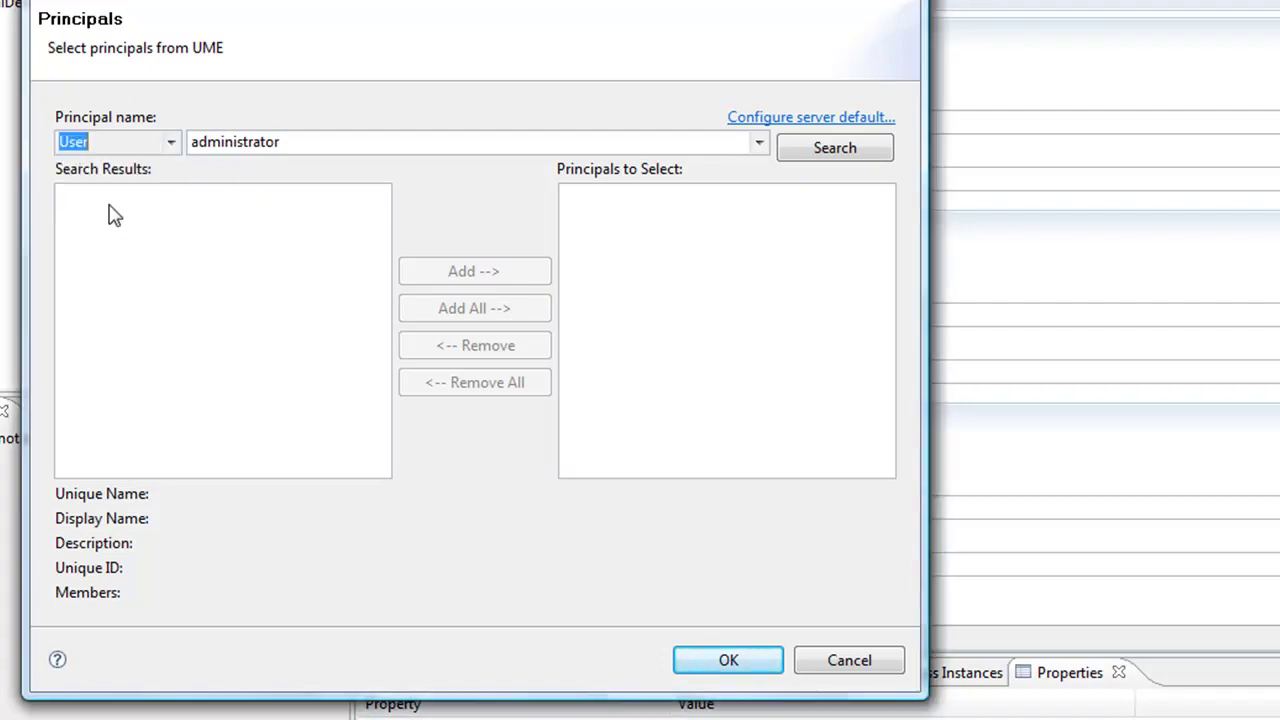
left_click(818, 160)
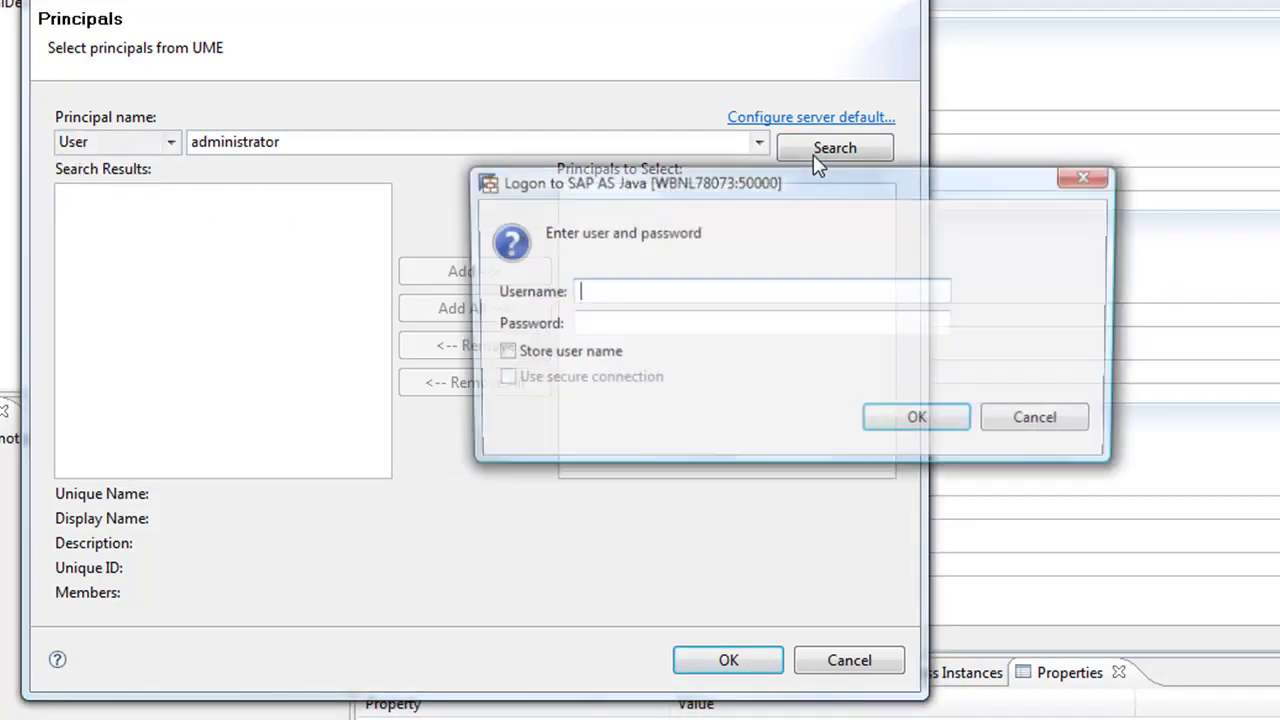
type("ad")
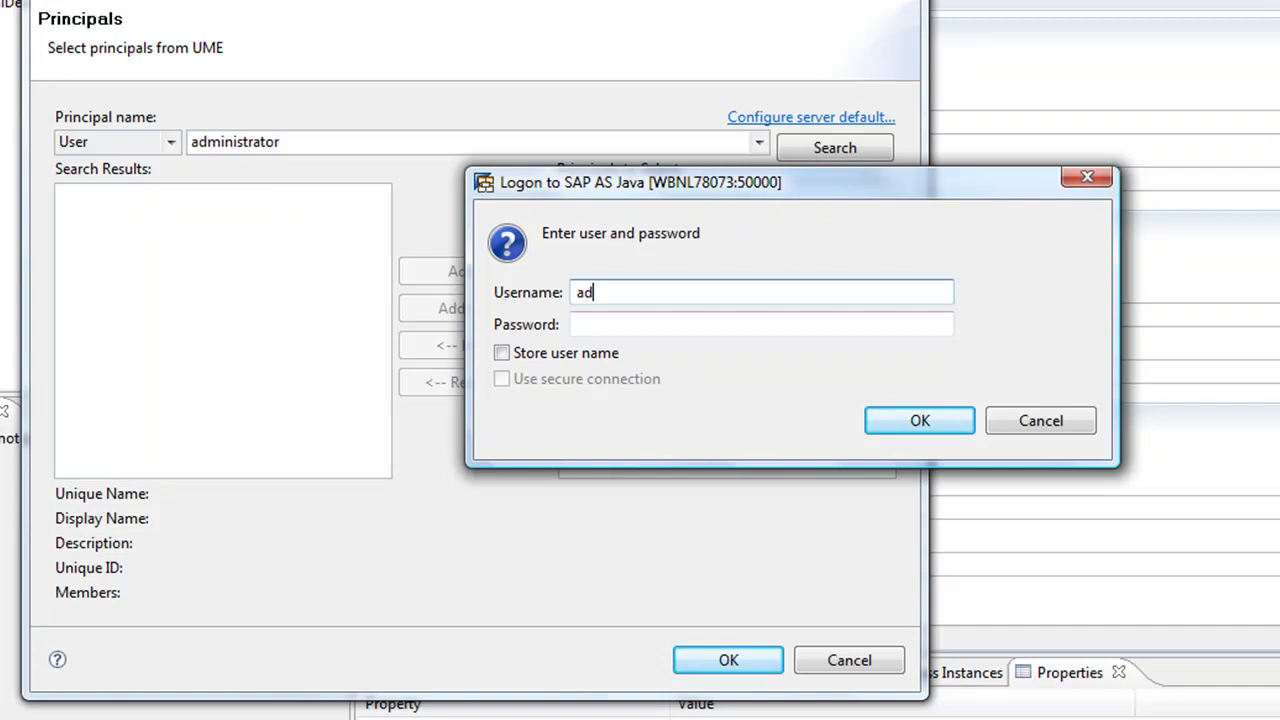
type("ministrator")
key("Tab")
type("********")
left_click(926, 420)
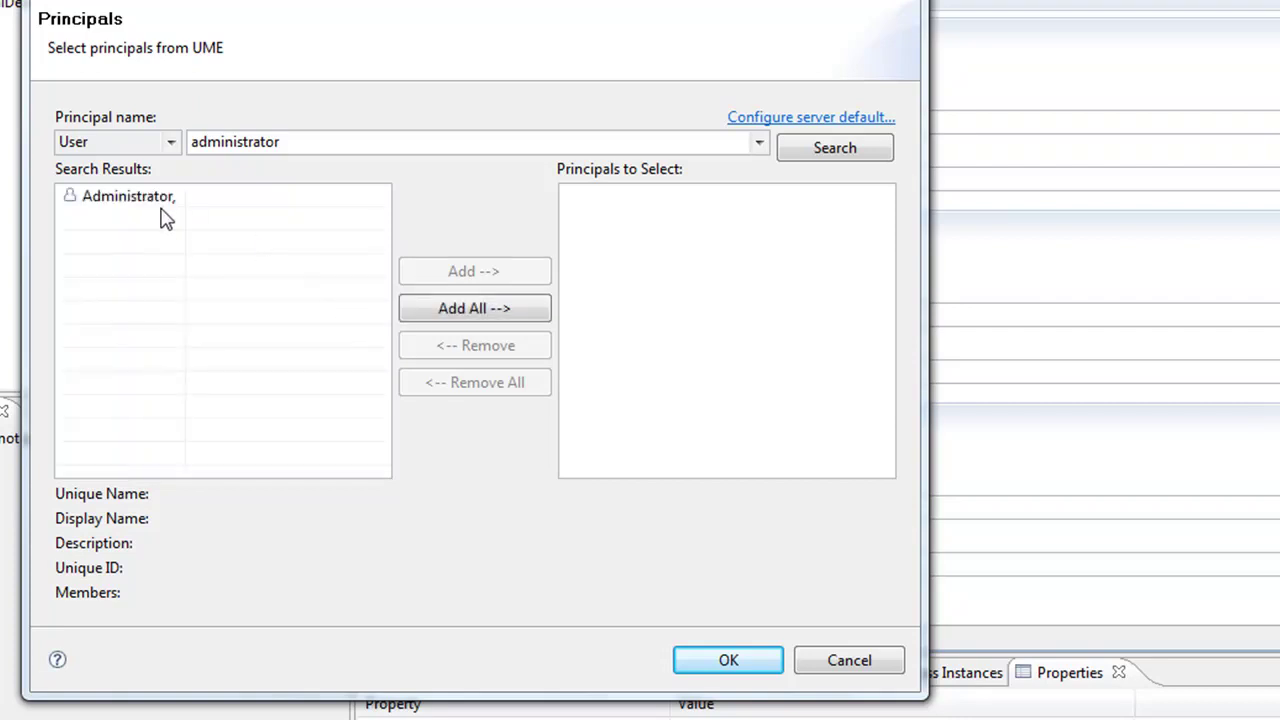
Add the Administrator user as the task's potential owner and confirm
left_click(131, 197)
left_click(463, 274)
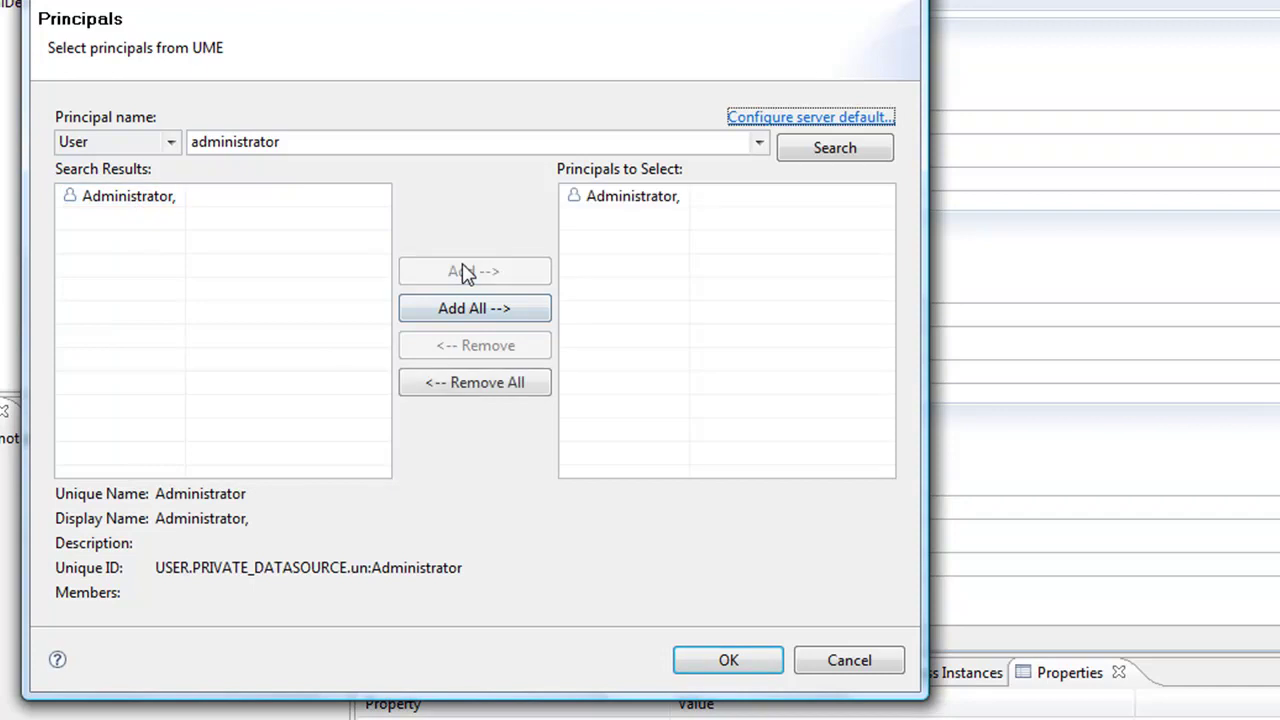
left_click(727, 661)
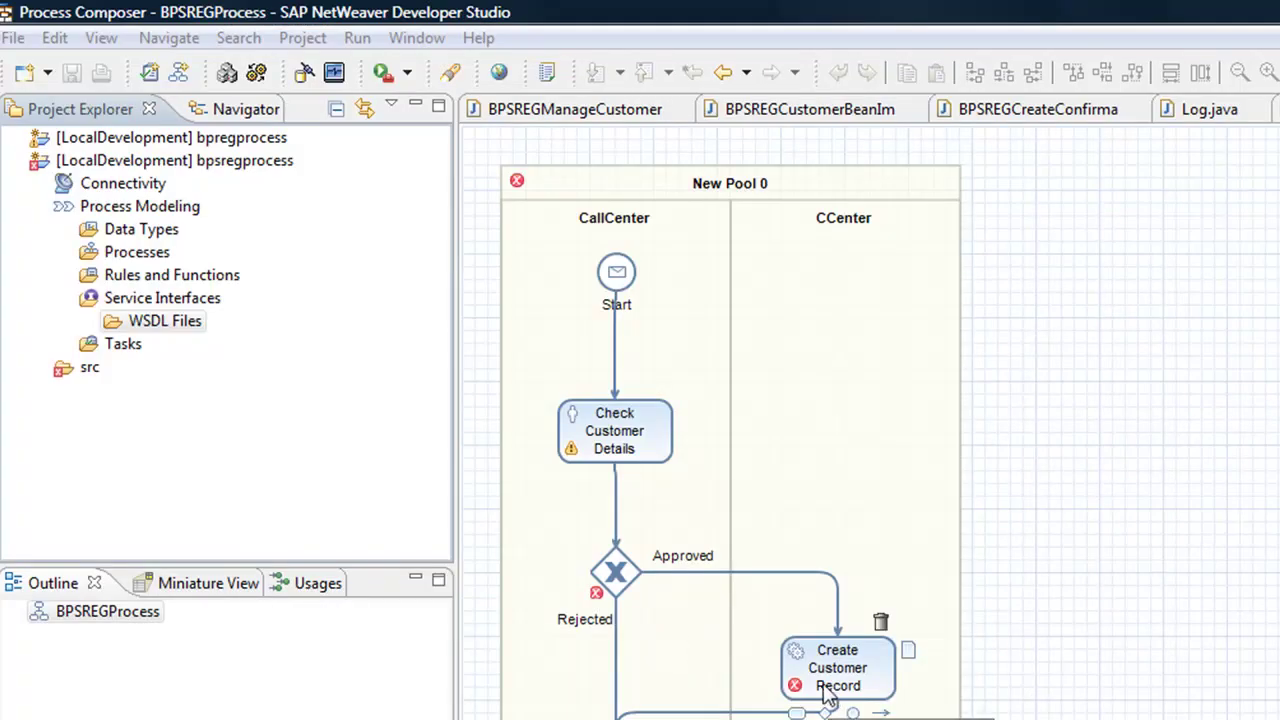
Start importing a WSDL into WSDL Files from the Services Registry
right_click(190, 330)
left_click(258, 366)
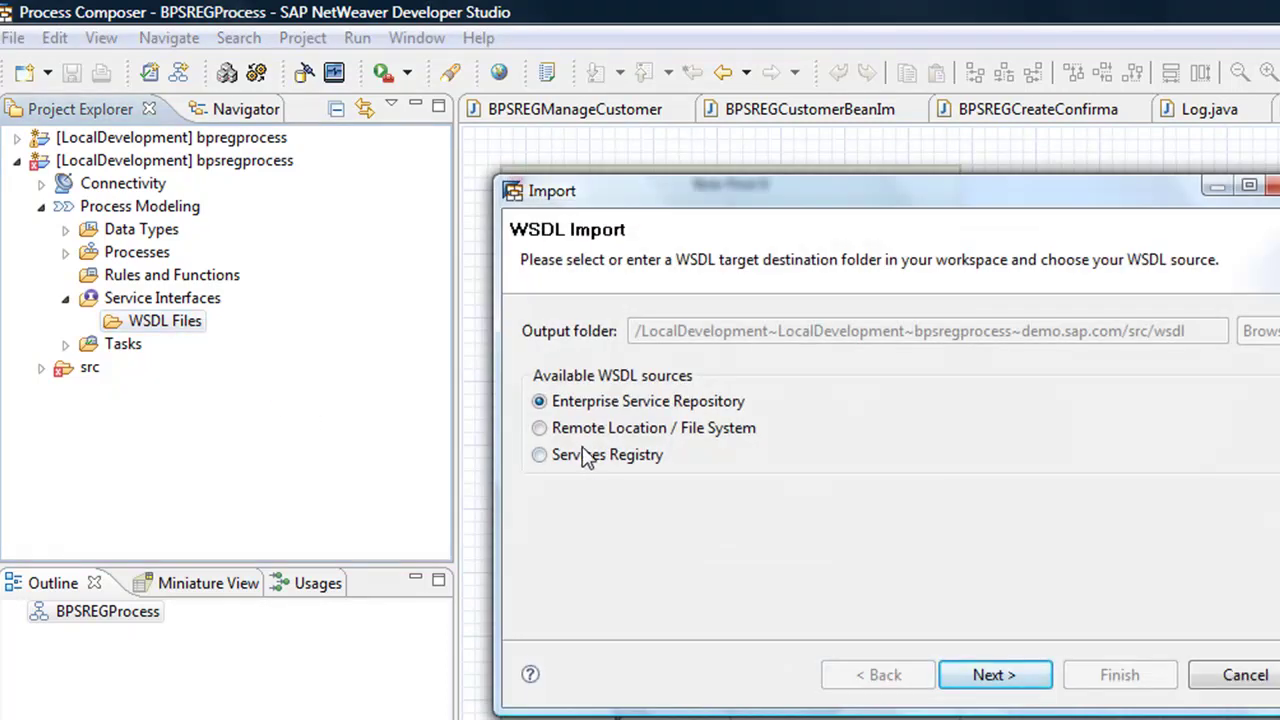
left_click(588, 466)
left_click(986, 674)
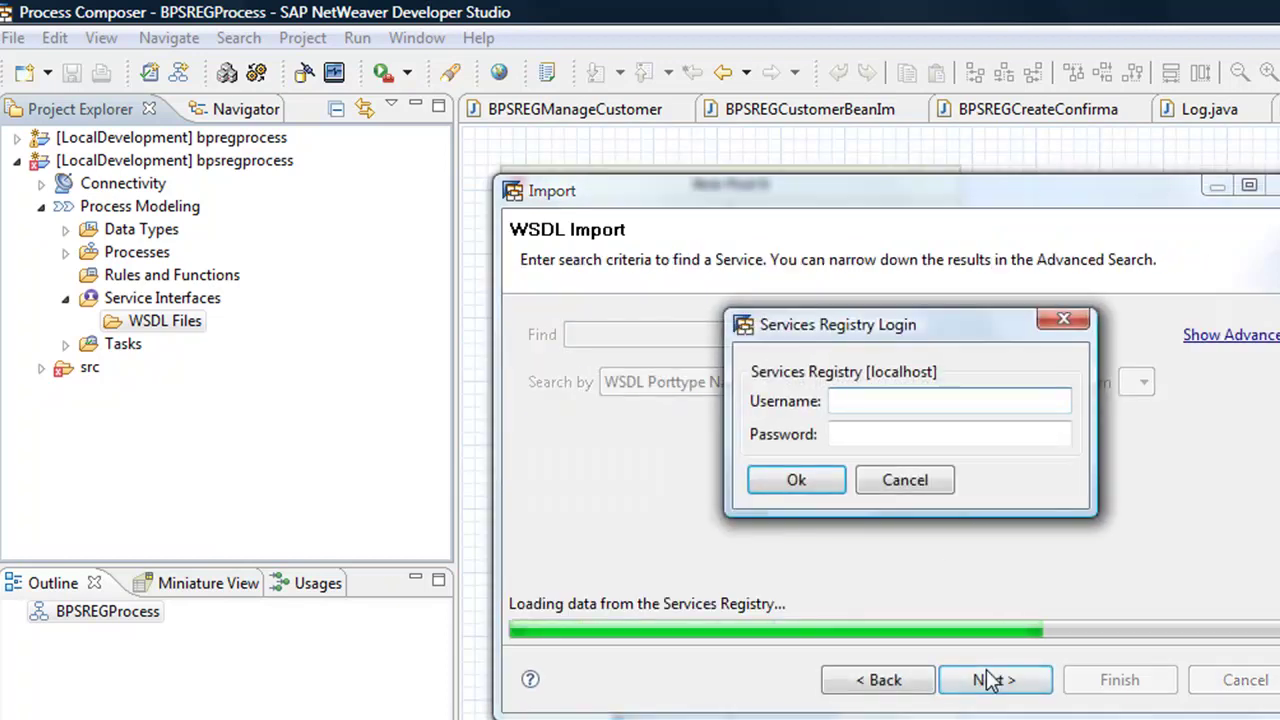
Log in to the Services Registry as administrator with the account password
type("adm")
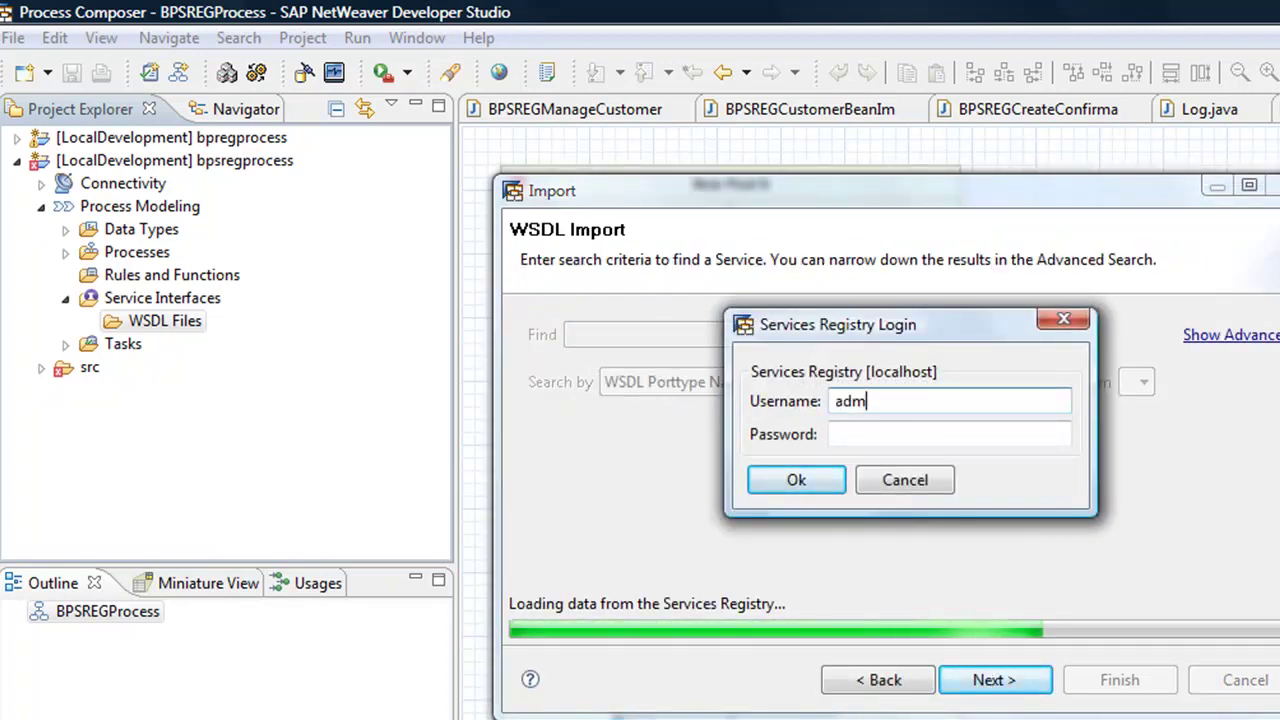
type("inistrator")
key("Tab")
type("********")
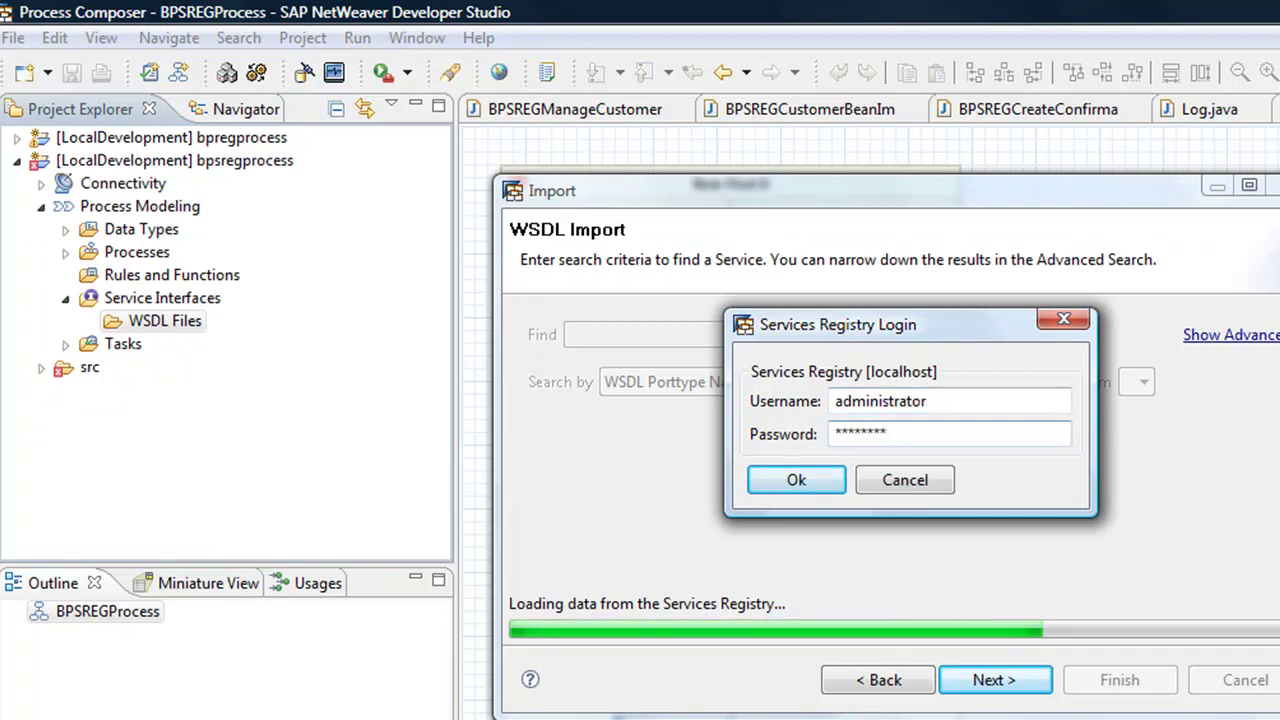
key("Return")
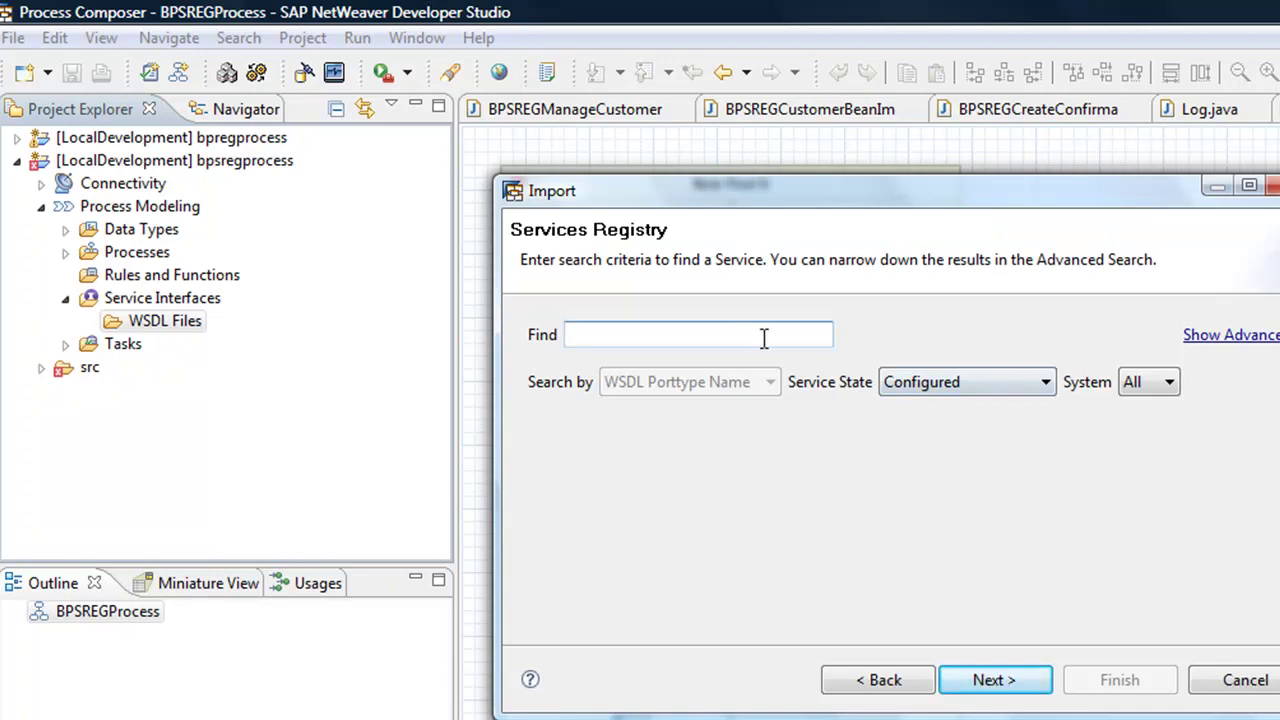
Search the Services Registry and select BPSREGManageCustomerIn with its endpoint for import
key("Return")
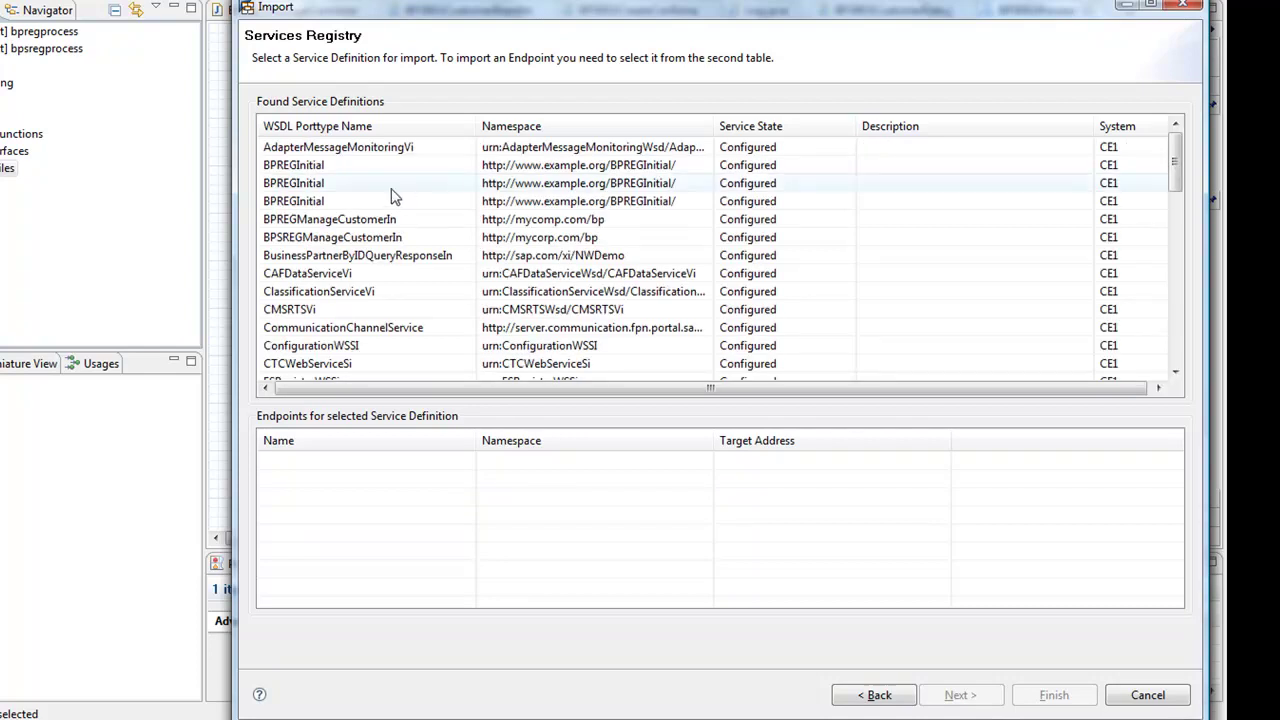
left_click(310, 240)
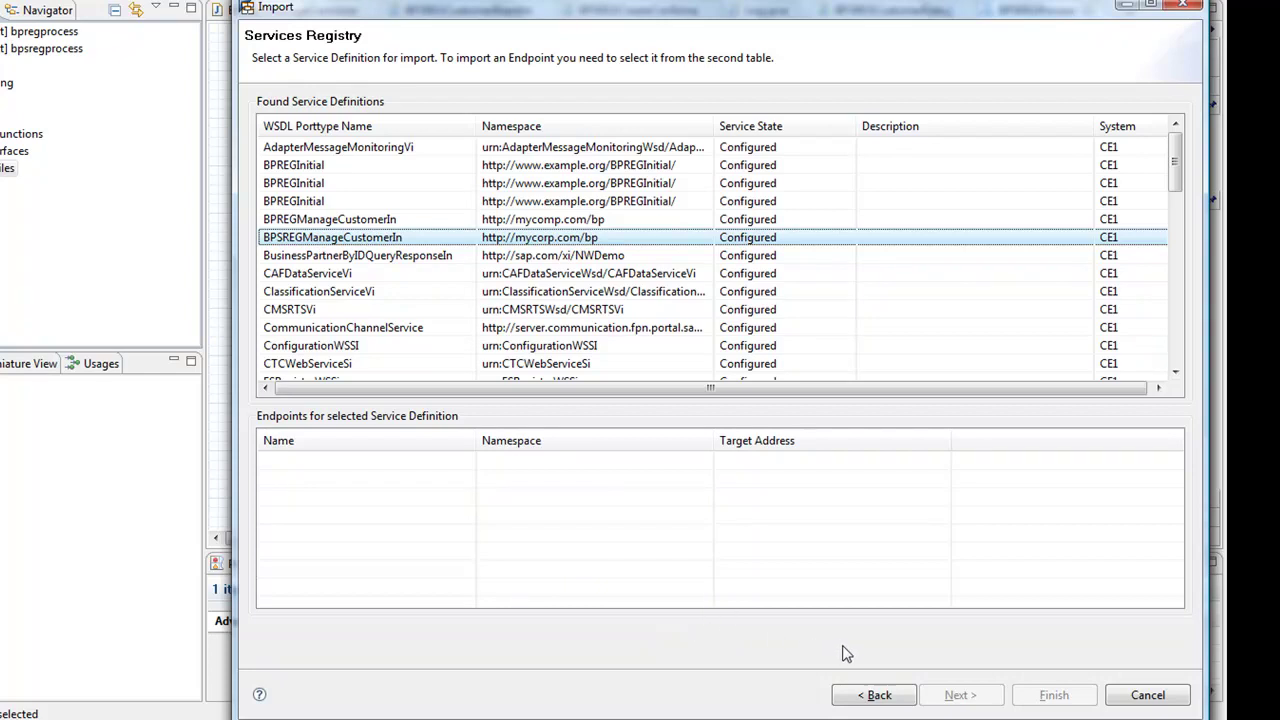
key("Escape")
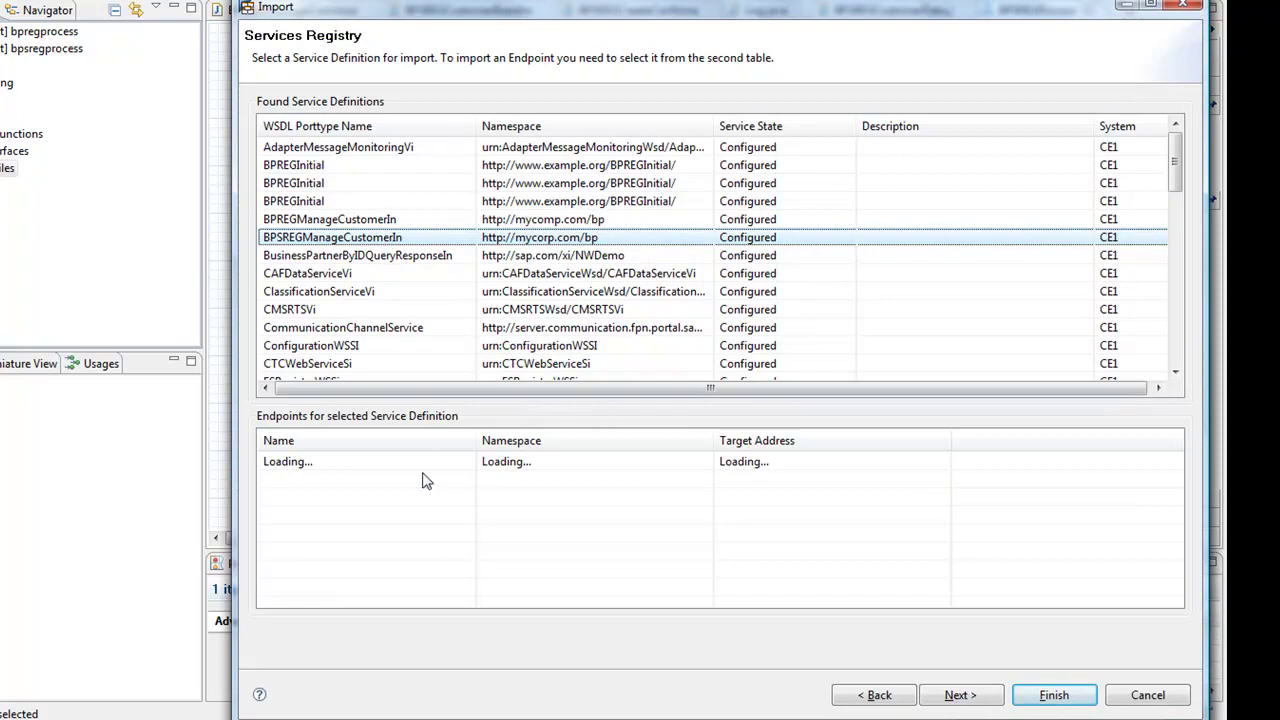
left_click(421, 472)
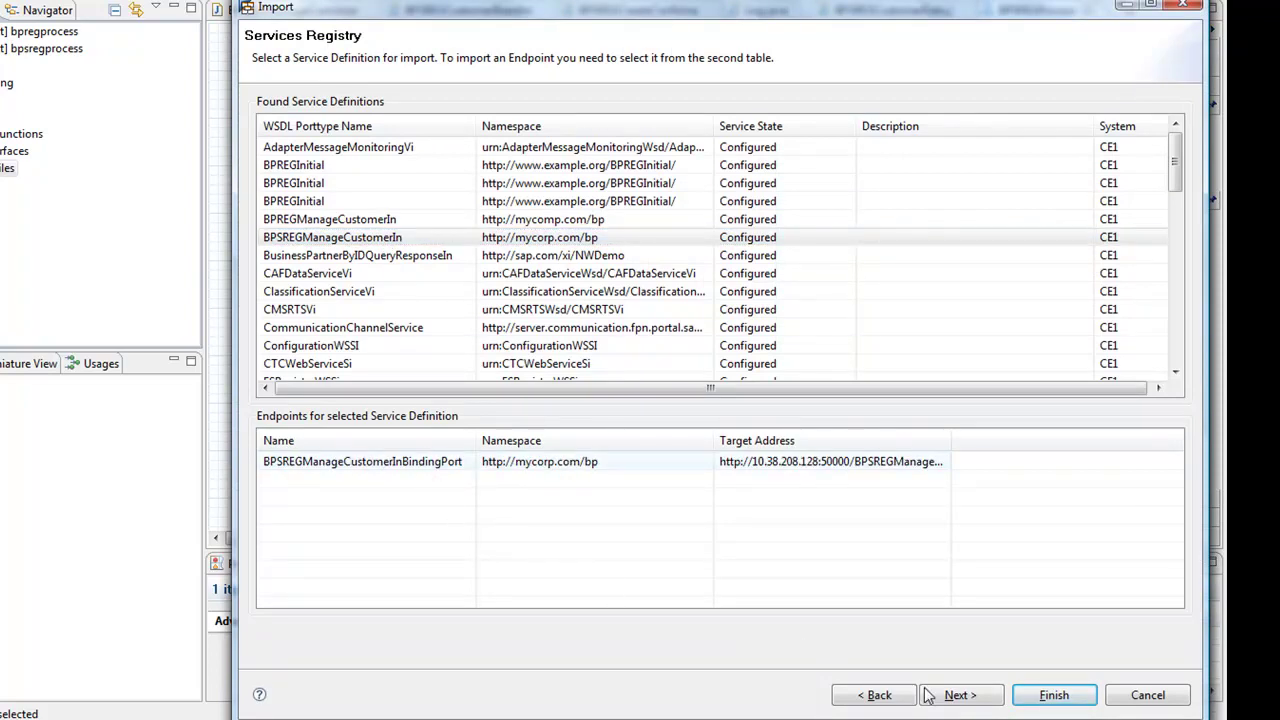
left_click(962, 698)
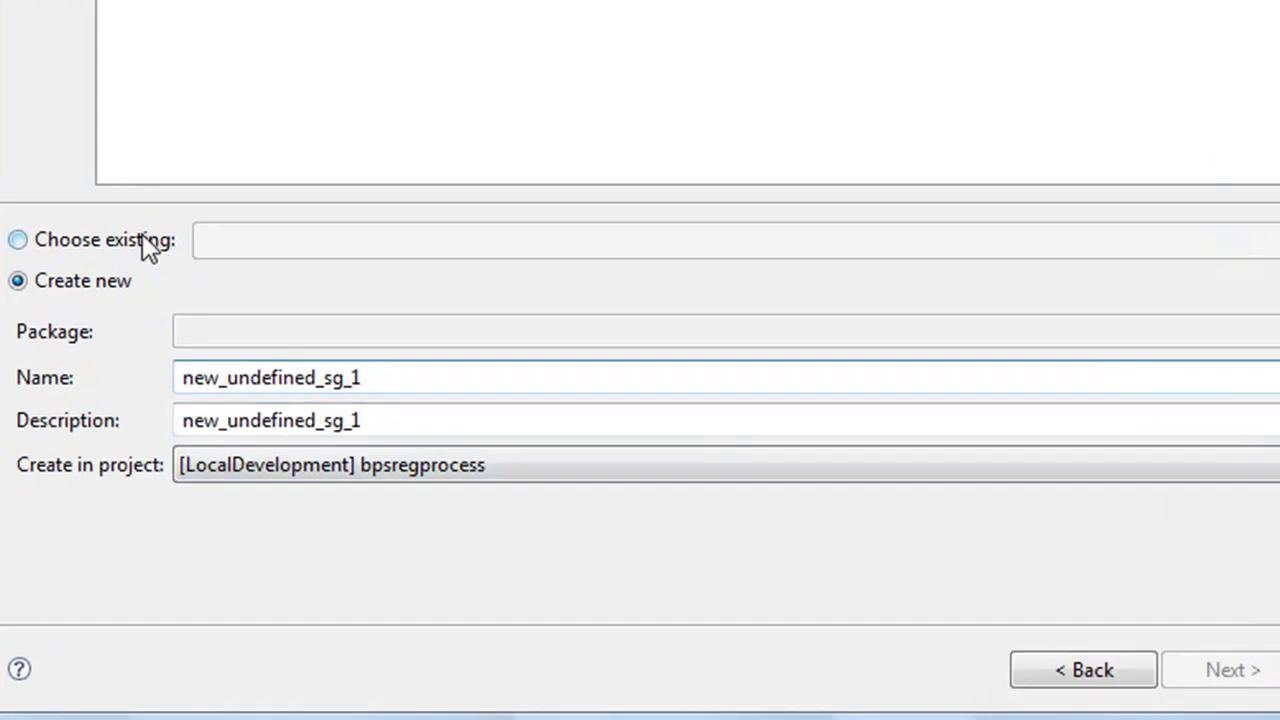
Check the existing service groups, then choose to create a new service group
left_click(130, 243)
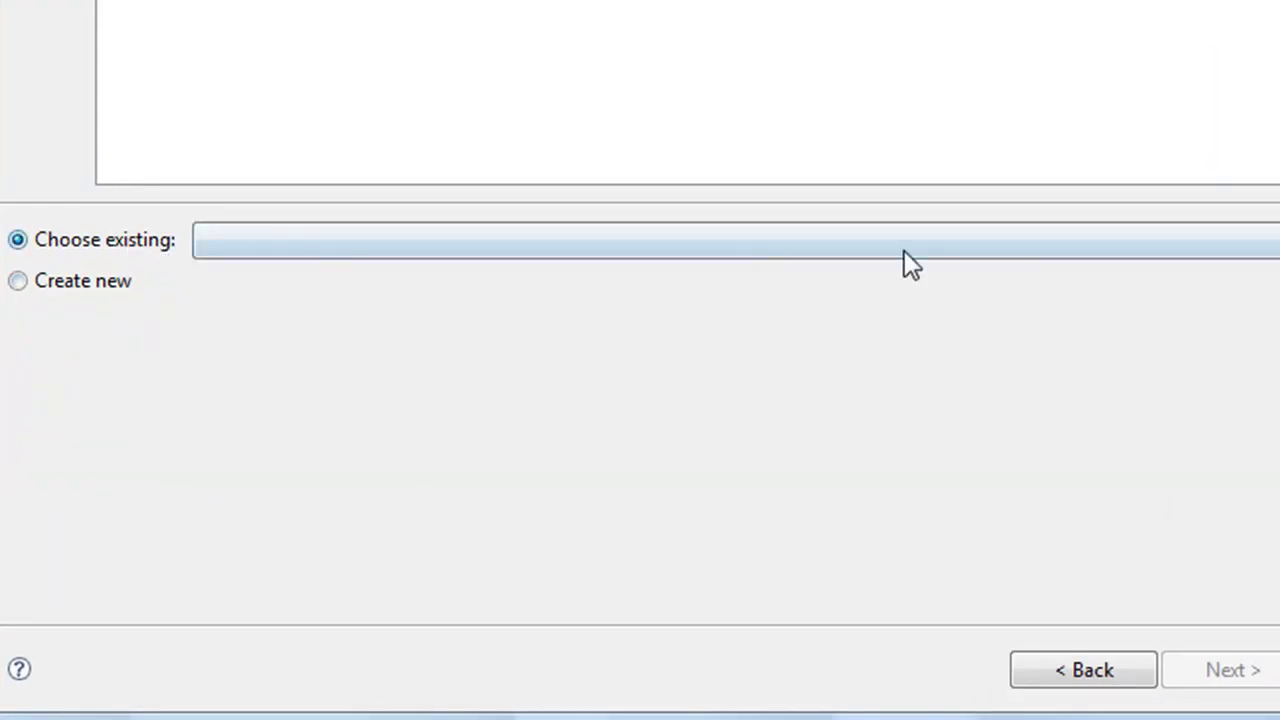
left_click(1112, 238)
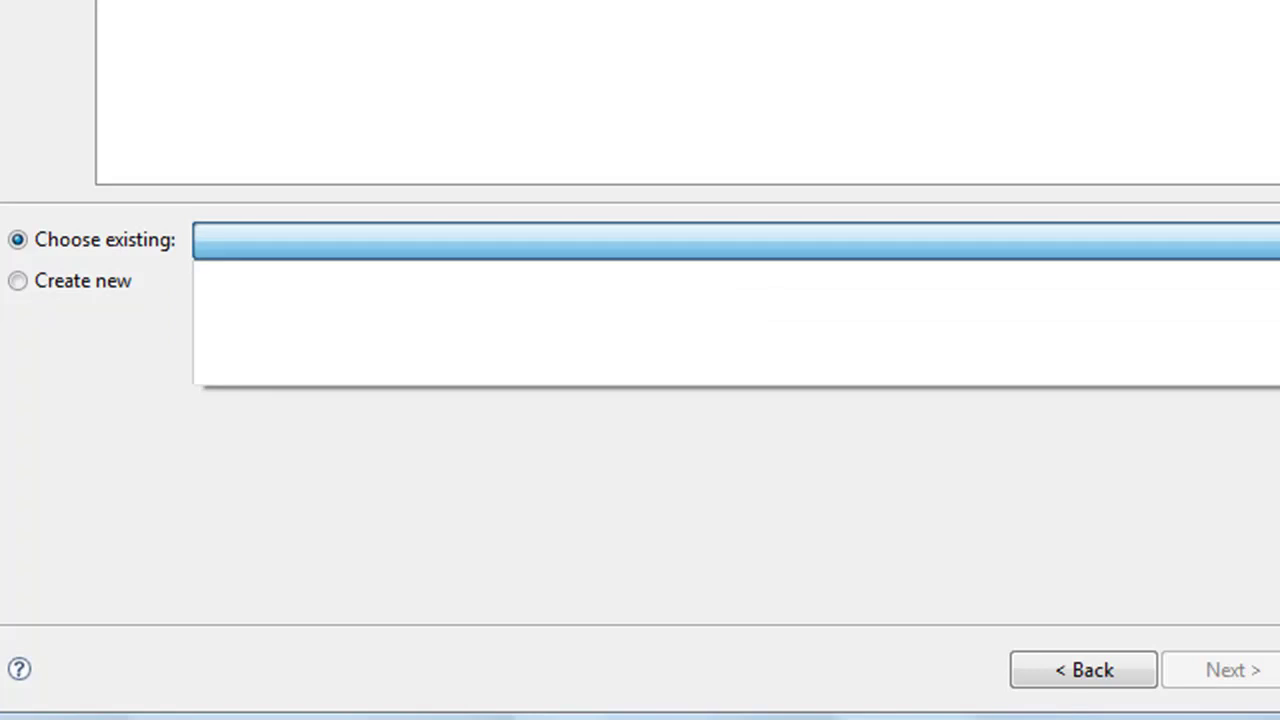
left_click(1112, 238)
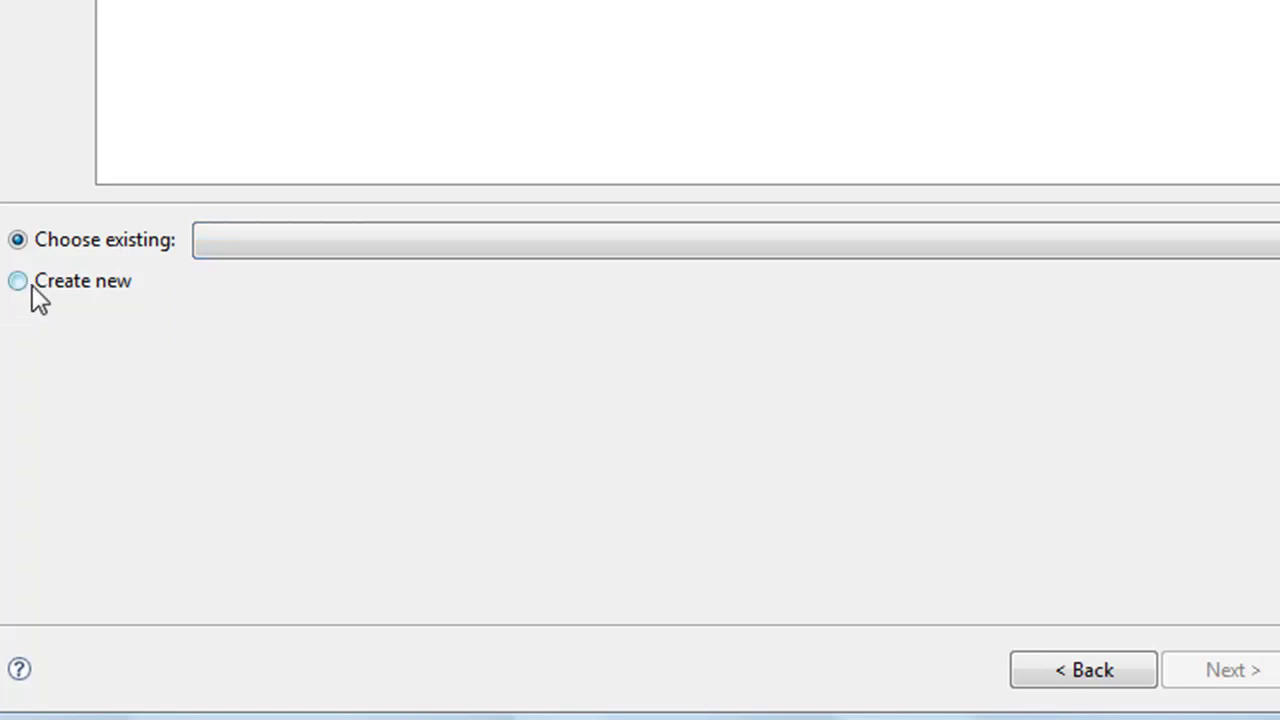
left_click(30, 283)
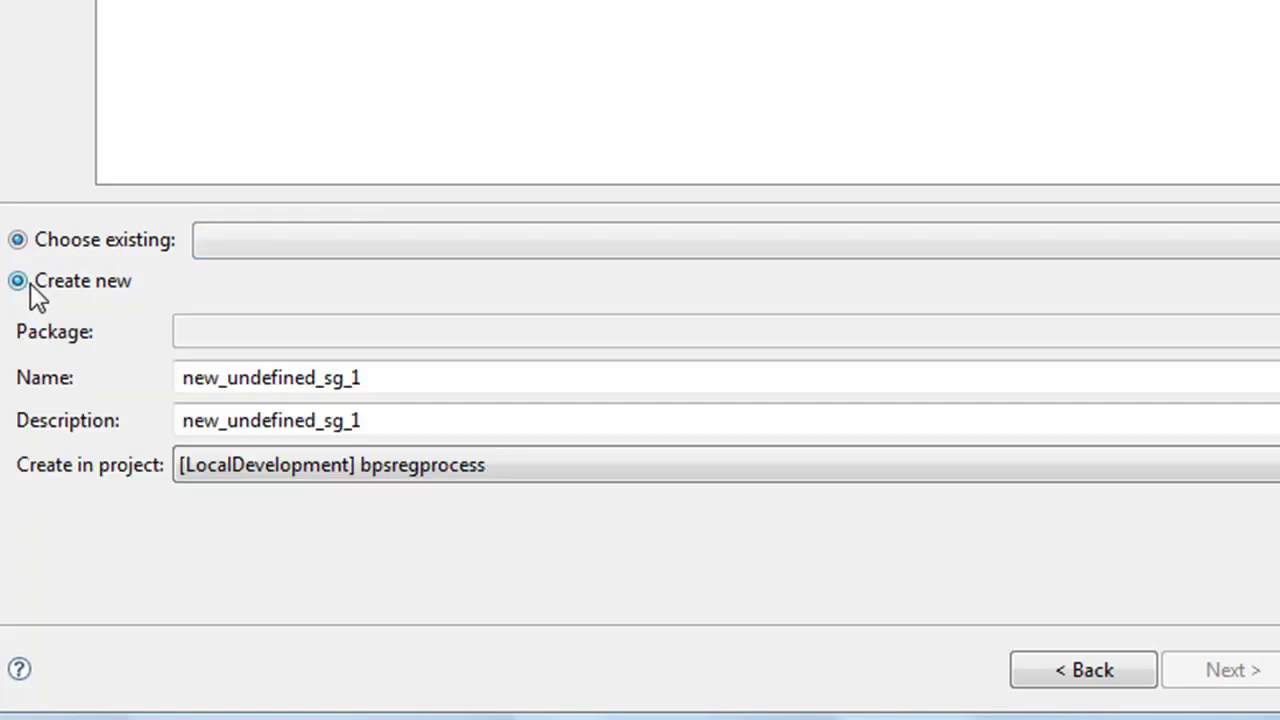
Name the new group bpsregServiceGroup, describe it as 'BPSREG Service Group', and finish the import
left_click(392, 377)
left_click_drag(392, 377, 131, 369)
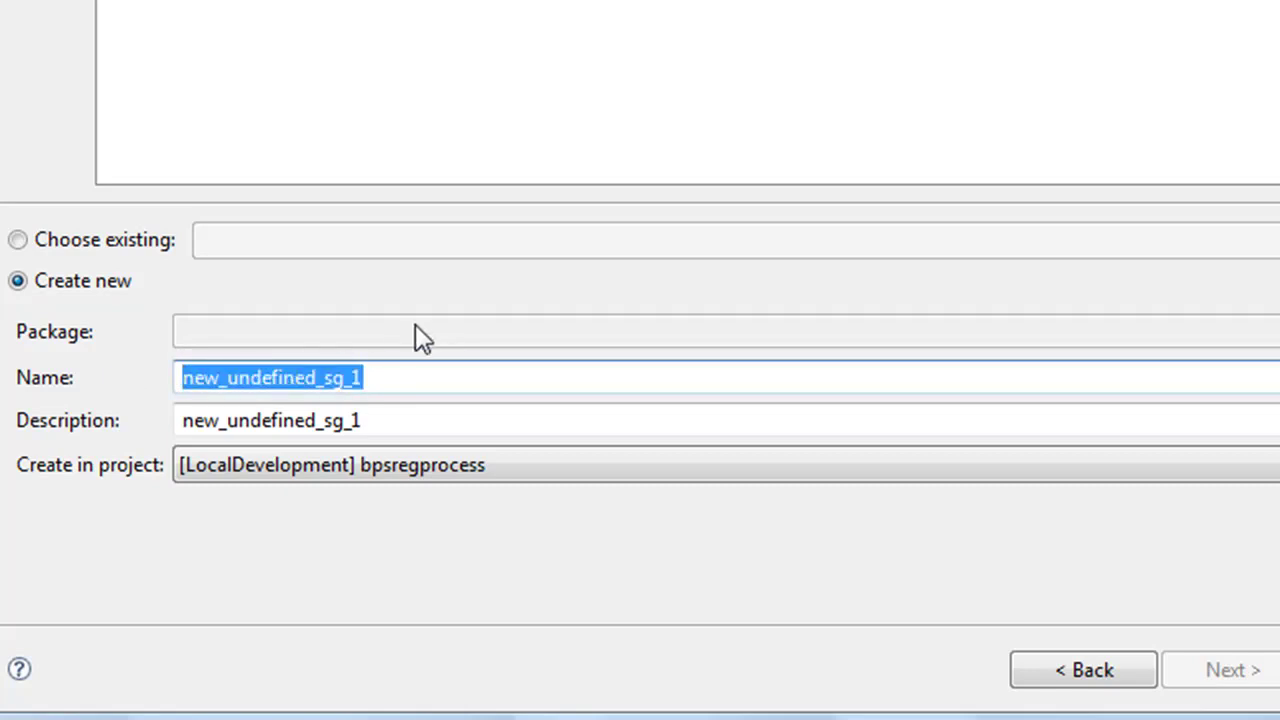
type("bp")
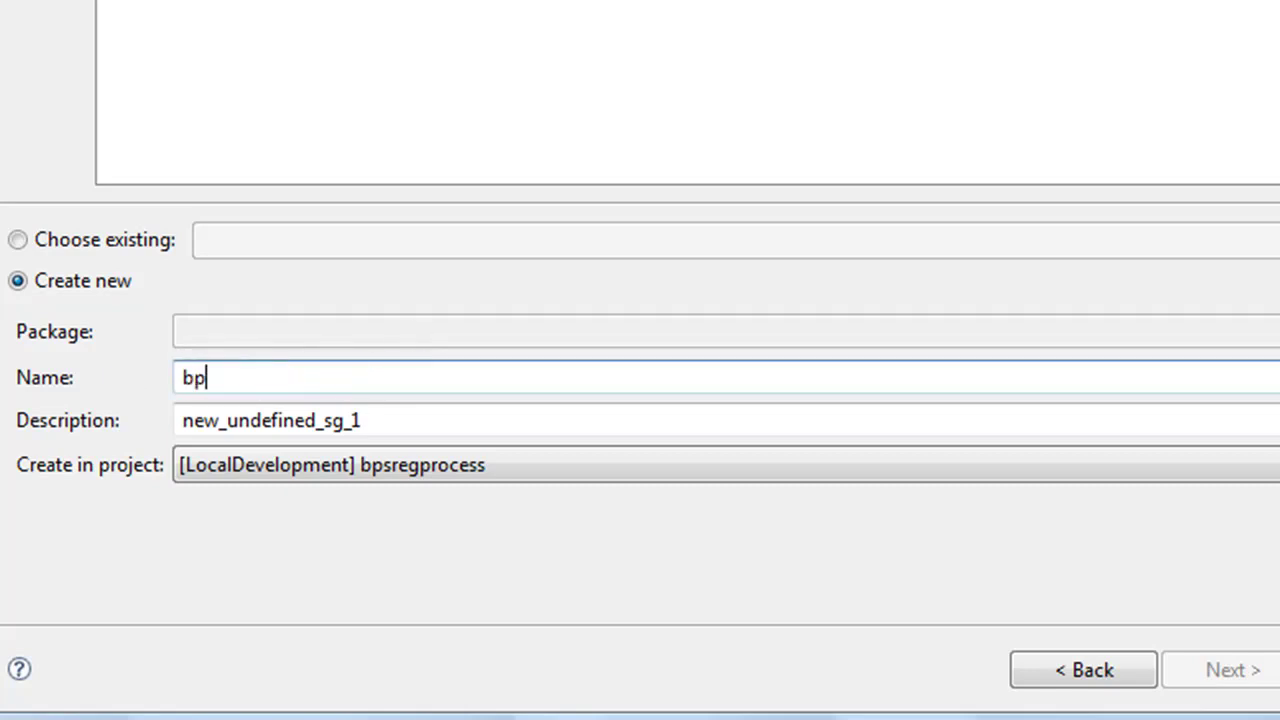
type("sregService")
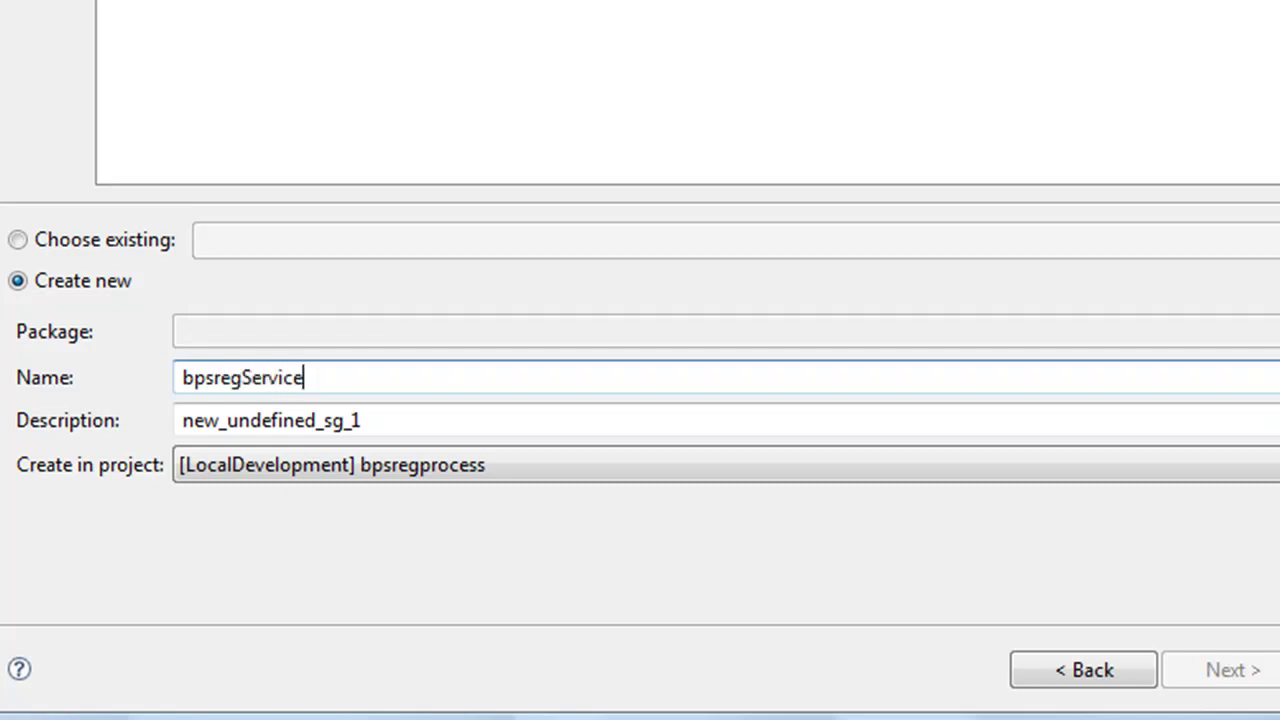
type("Group")
type("p")
key("Tab")
key("shift+Right")
key("shift+Right")
key("shift+Right")
key("shift+Right")
key("shift+Right")
key("shift+Right")
key("shift+Right")
key("shift+Right")
key("shift+Right")
key("shift+Right")
key("shift+Right")
key("shift+Right")
key("shift+Right")
key("shift+Right")
key("shift+Right")
key("shift+Right")
key("shift+Right")
key("shift+Right")
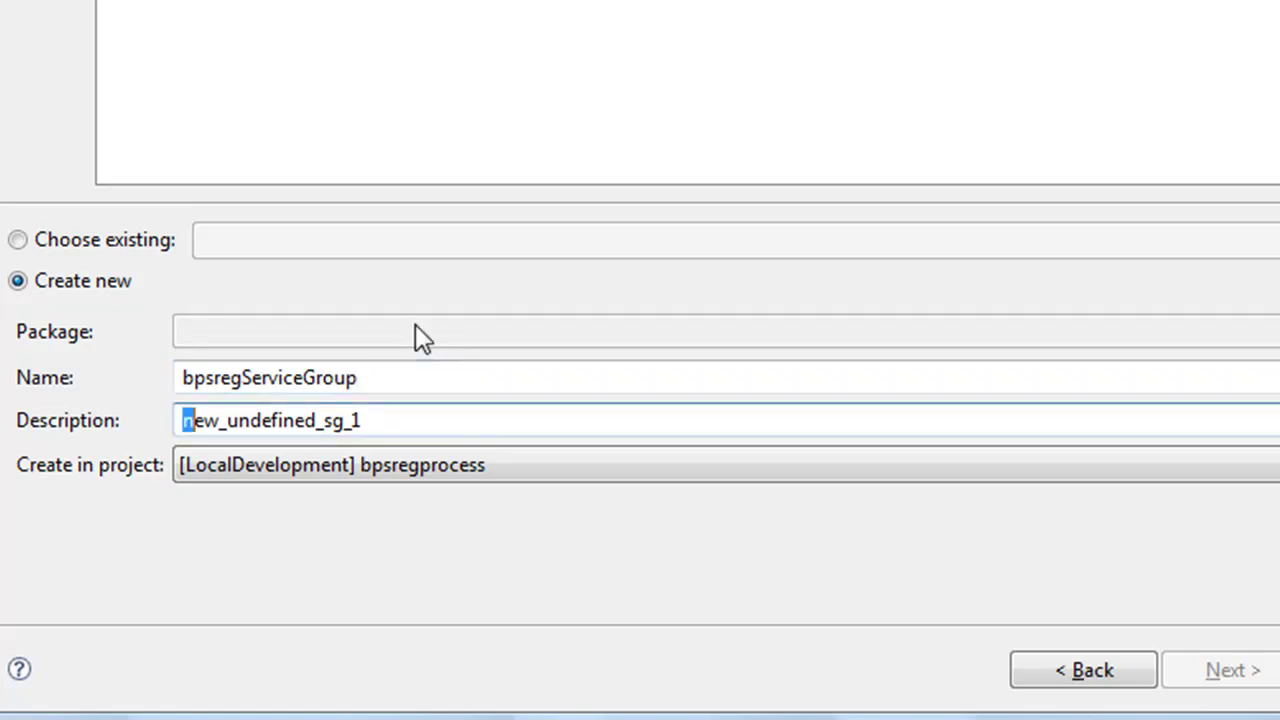
type("BPSREG Service Group")
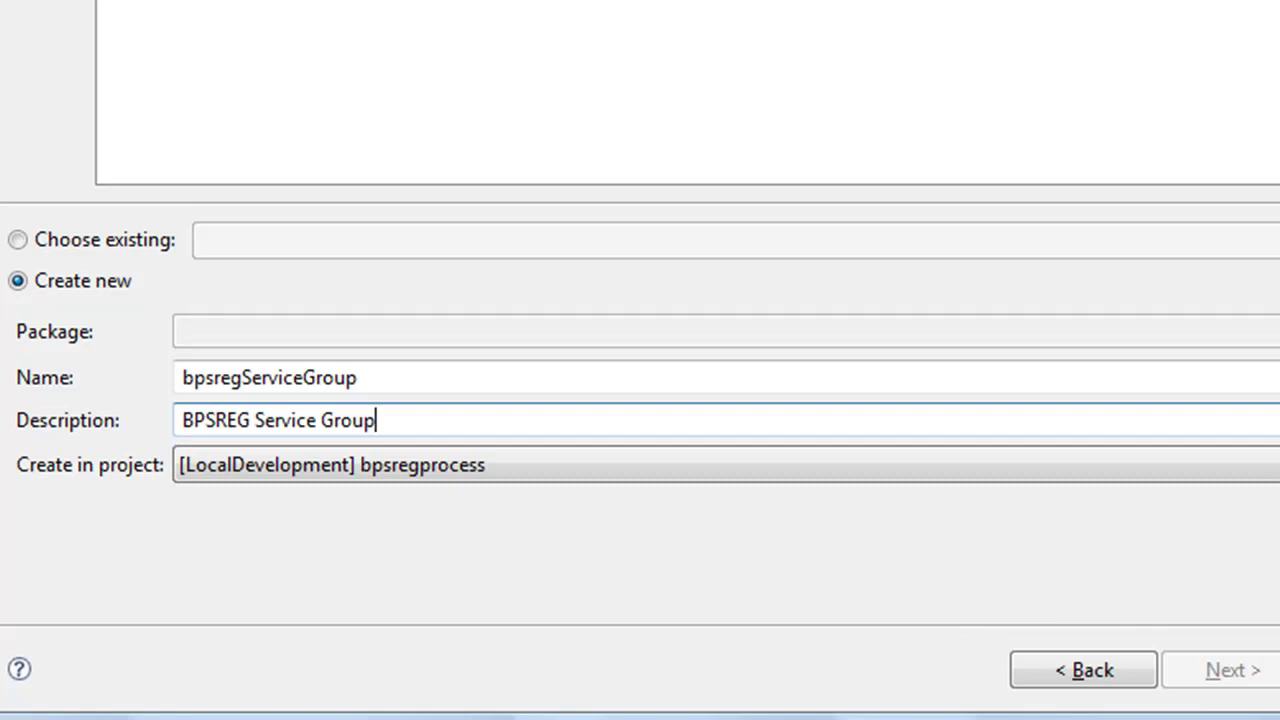
left_click(1279, 670)
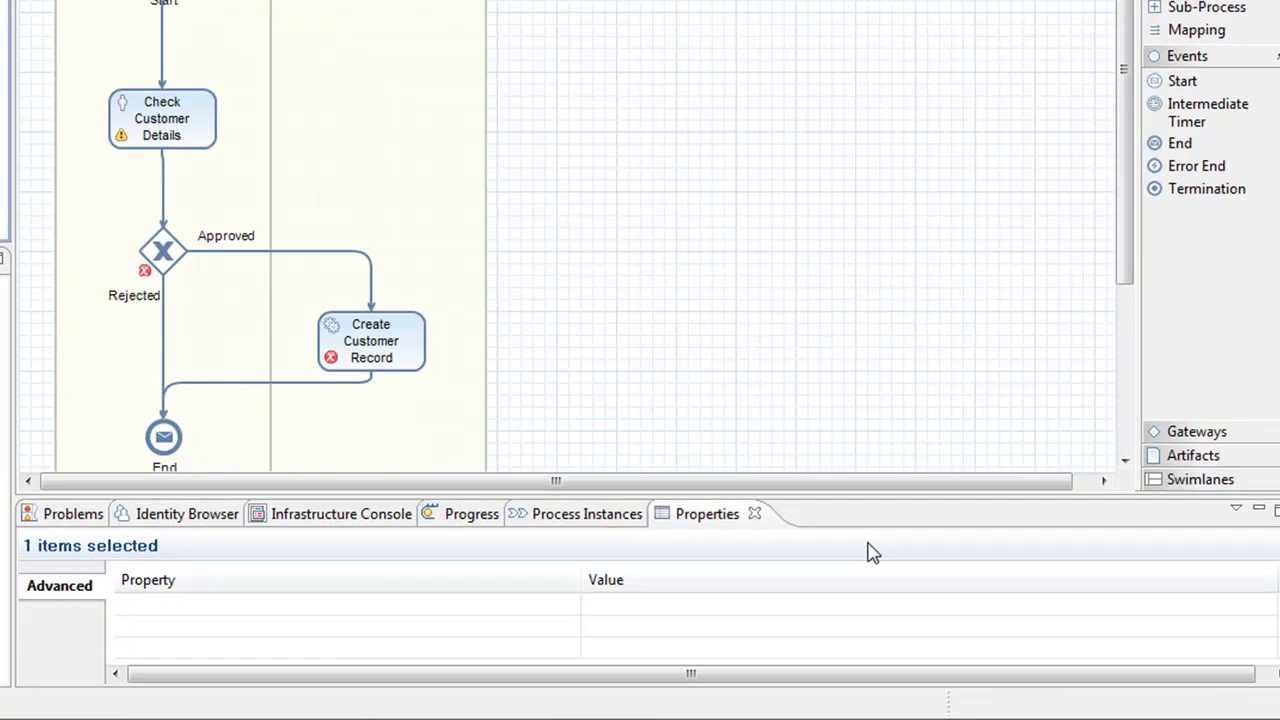
Set Create Customer Record's service interface to BPSREGManageCustomerIn in its Interface properties
mouse_move(405, 360)
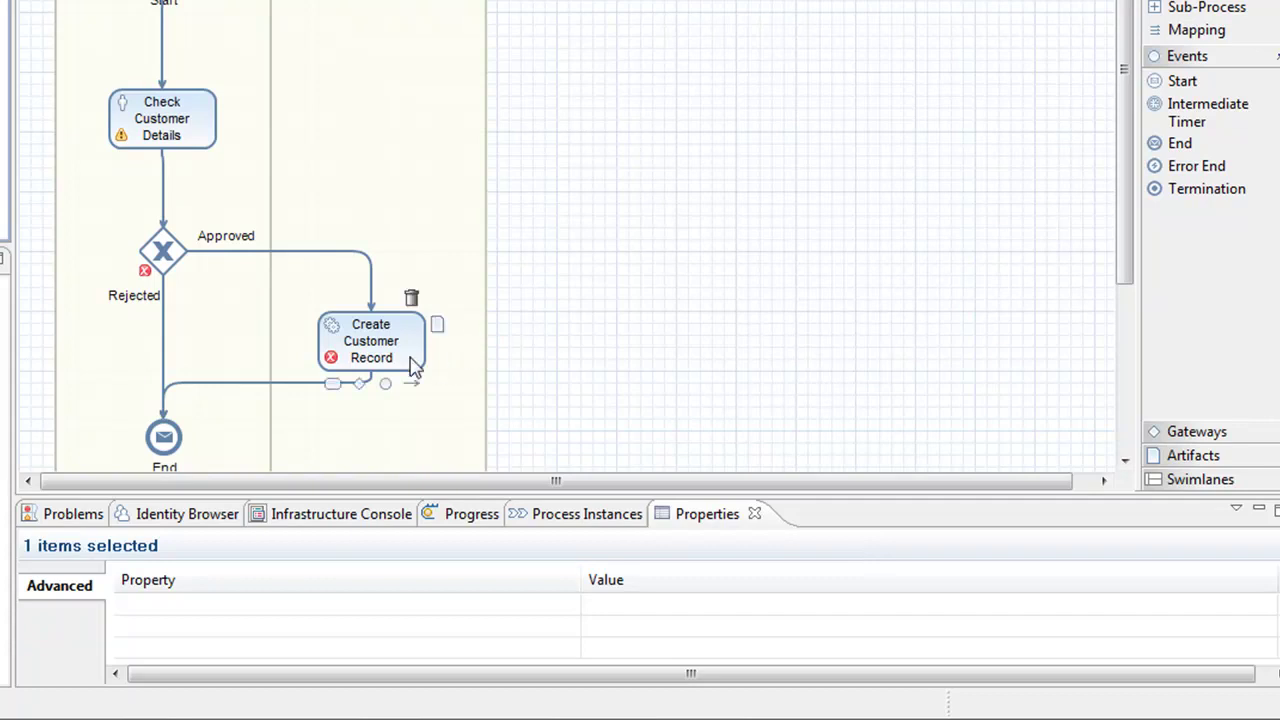
right_click(336, 348)
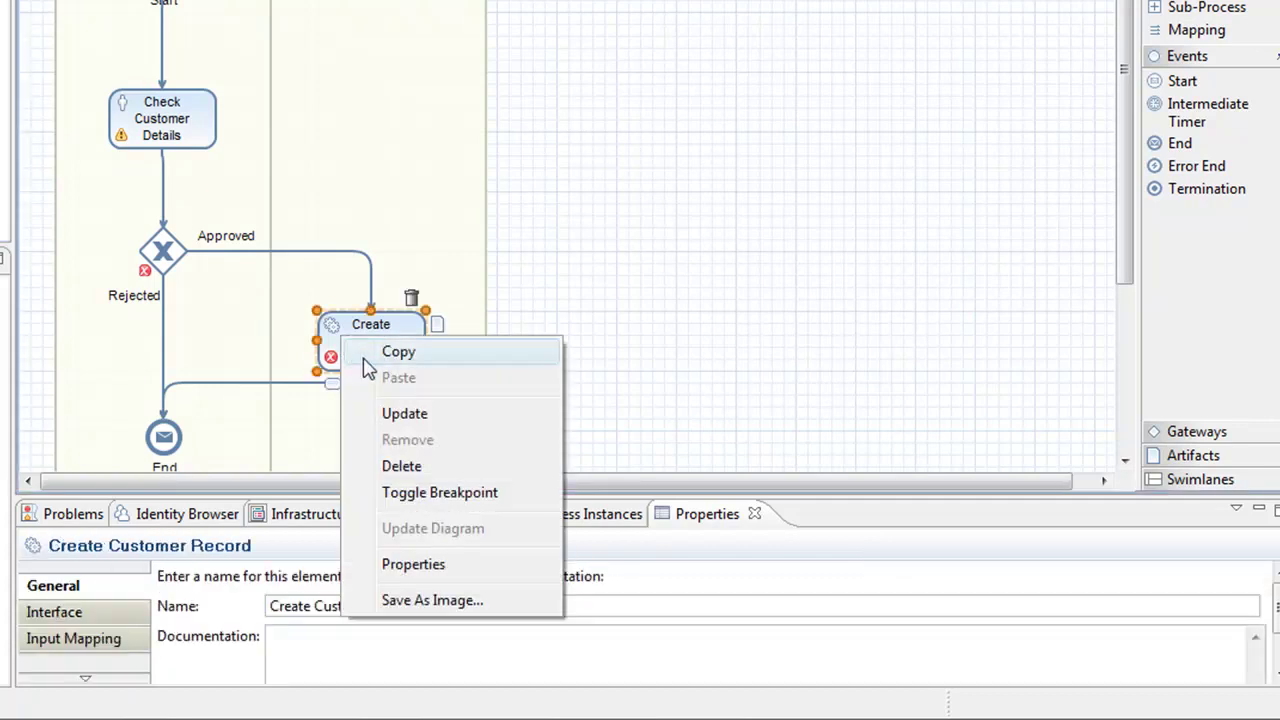
left_click(383, 566)
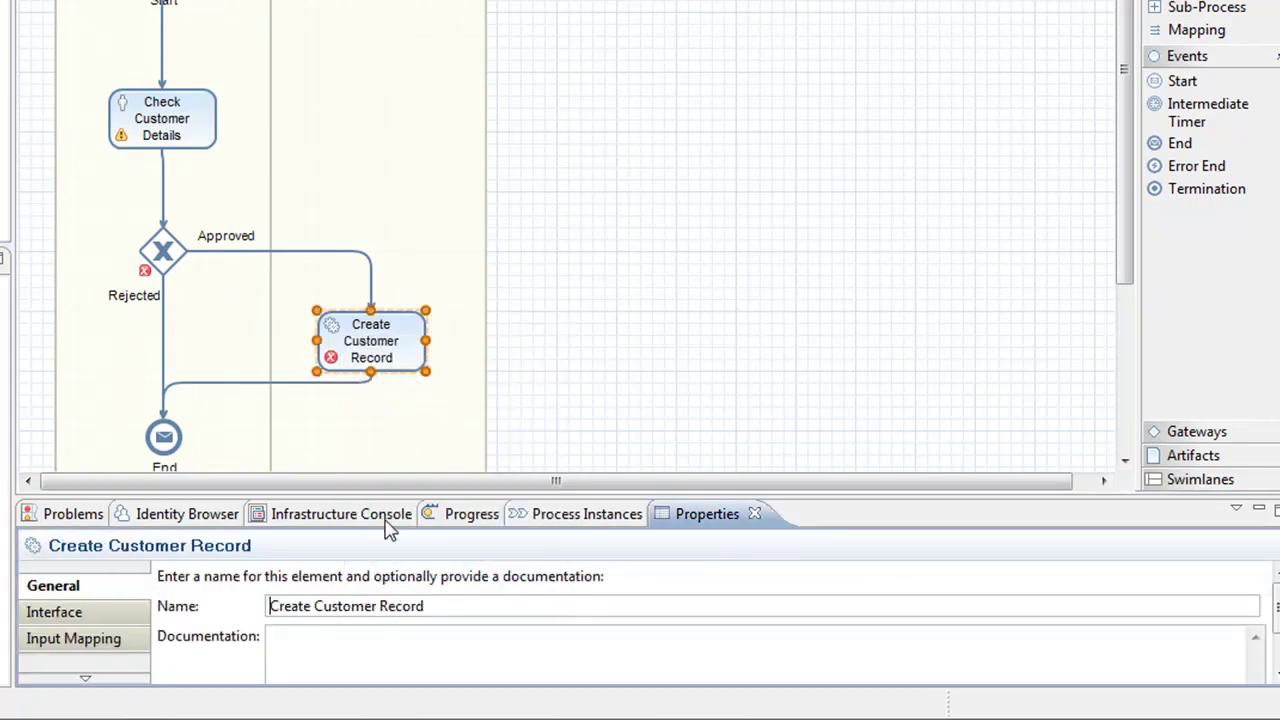
left_click_drag(383, 491, 383, 400)
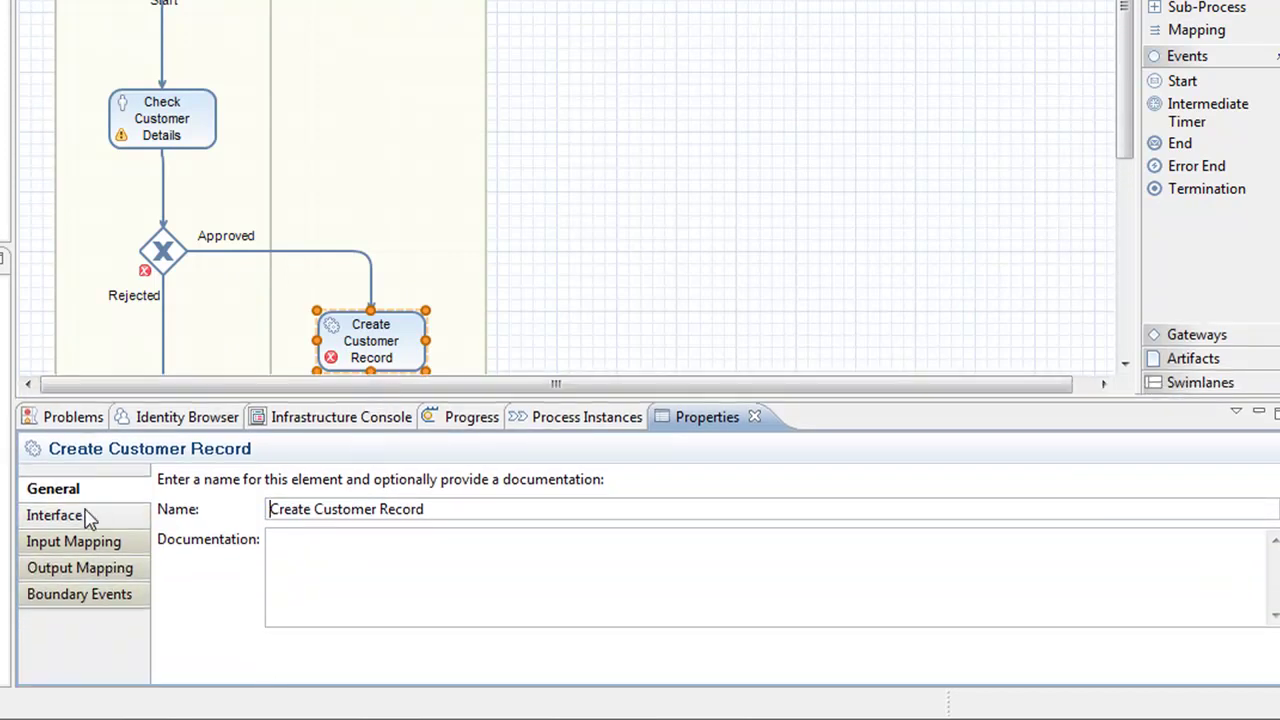
left_click(88, 517)
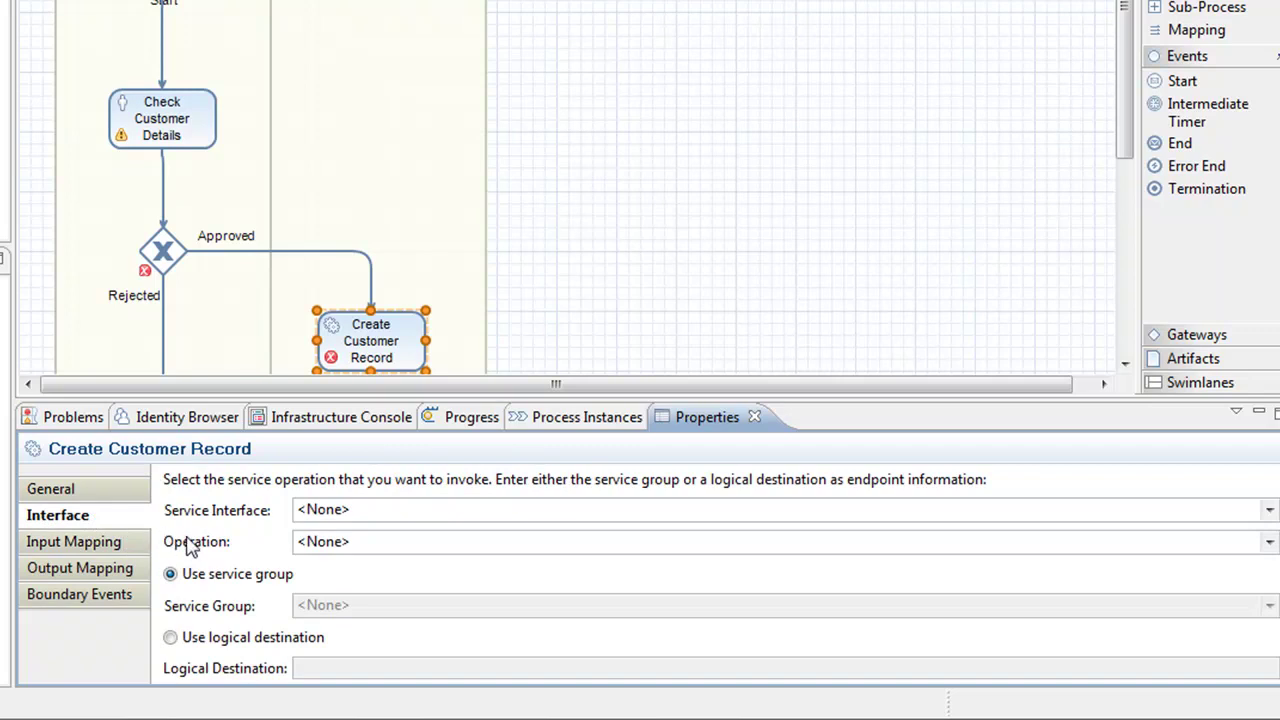
left_click(1268, 510)
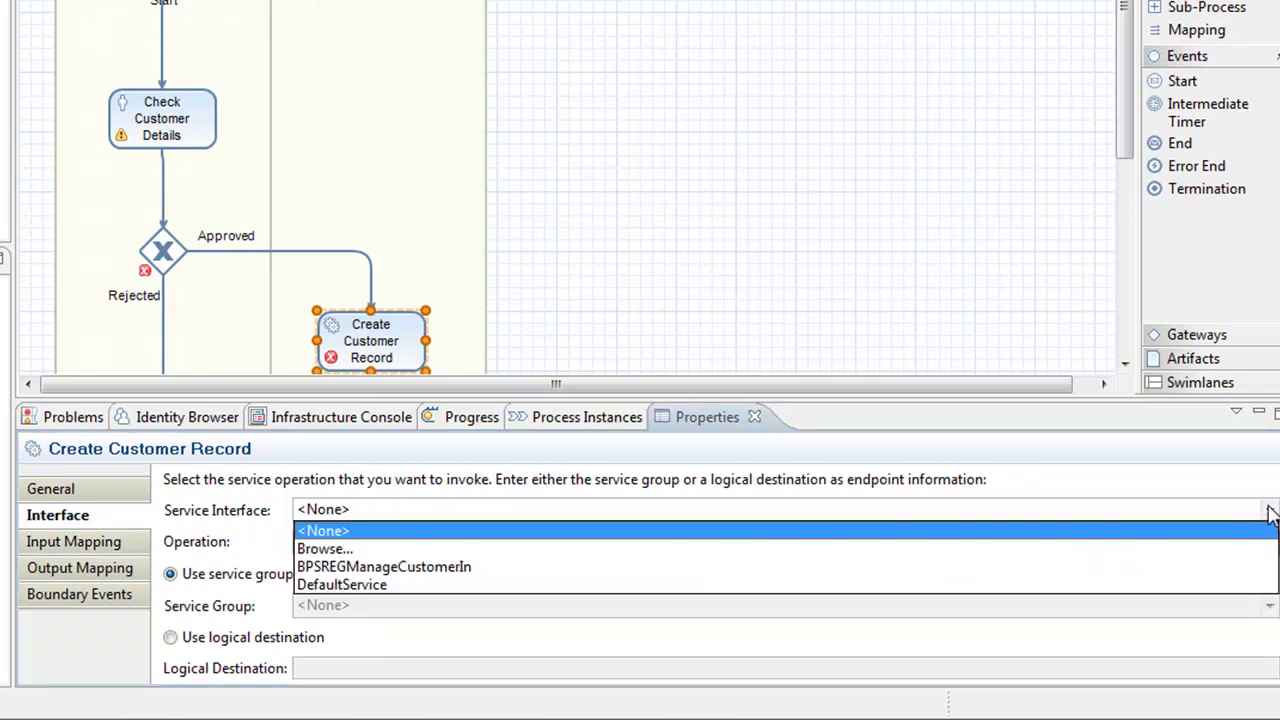
left_click(398, 567)
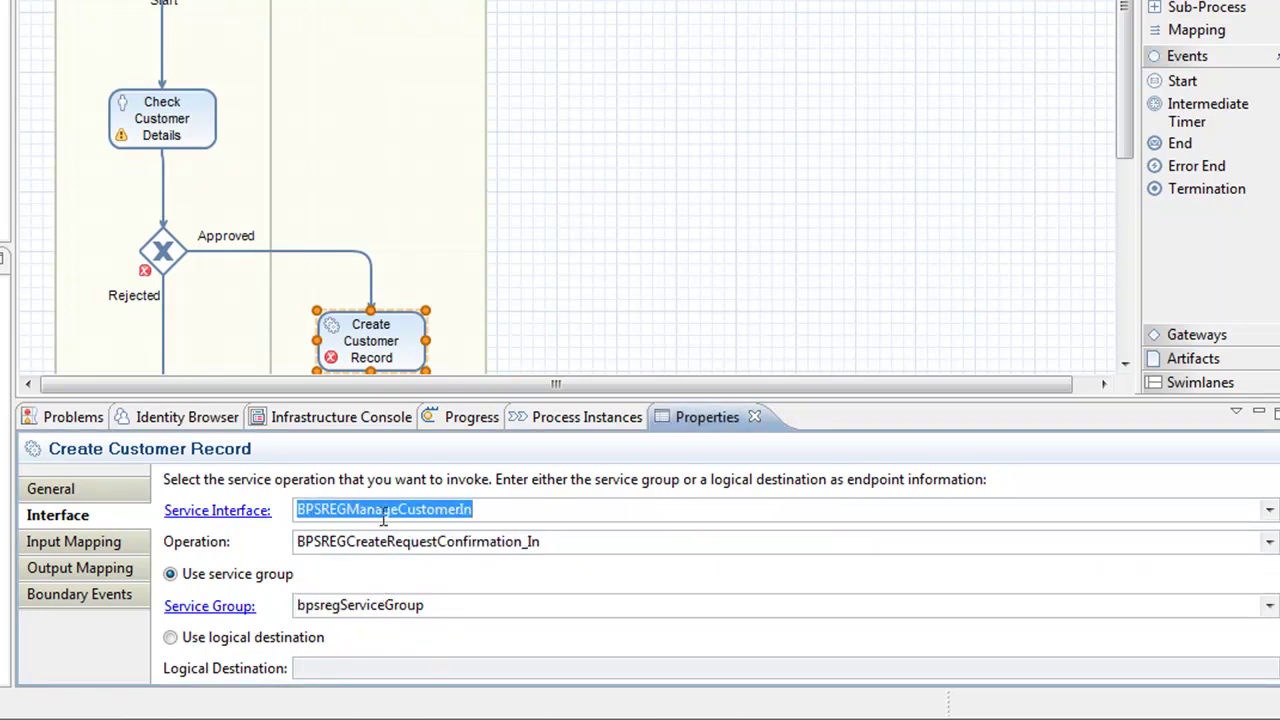
mouse_move(165, 118)
mouse_move(373, 366)
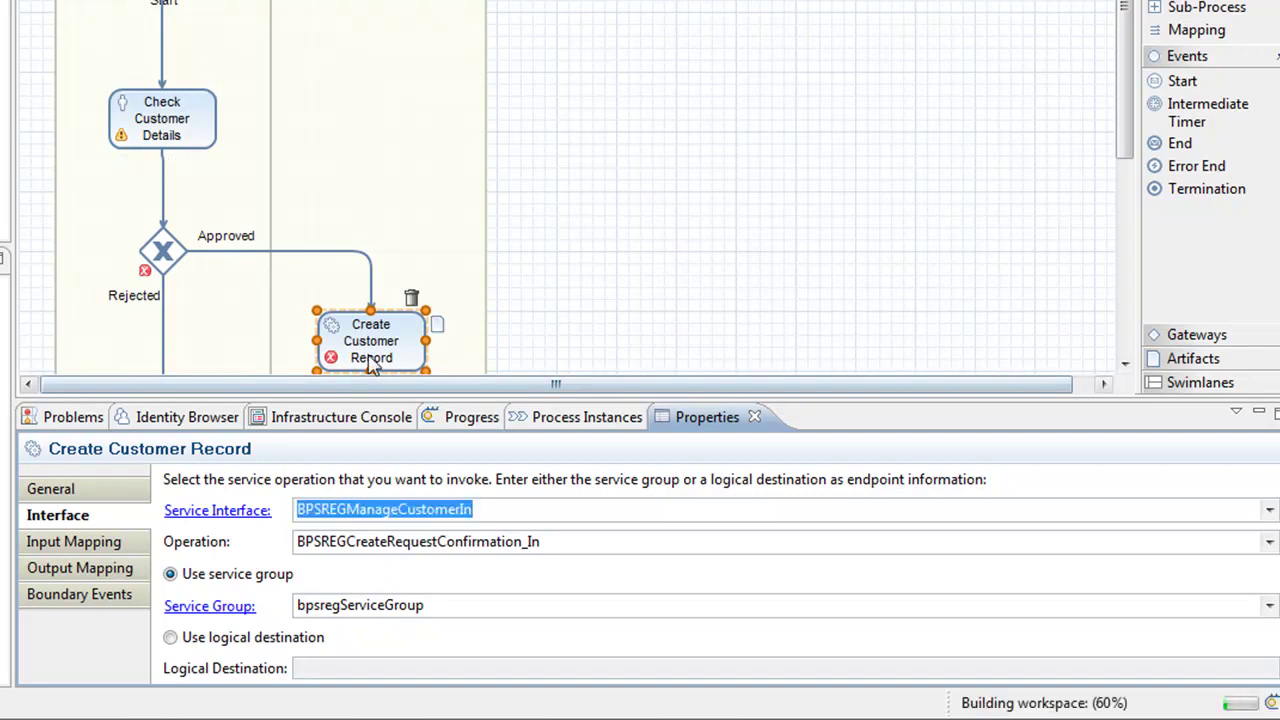
mouse_move(362, 364)
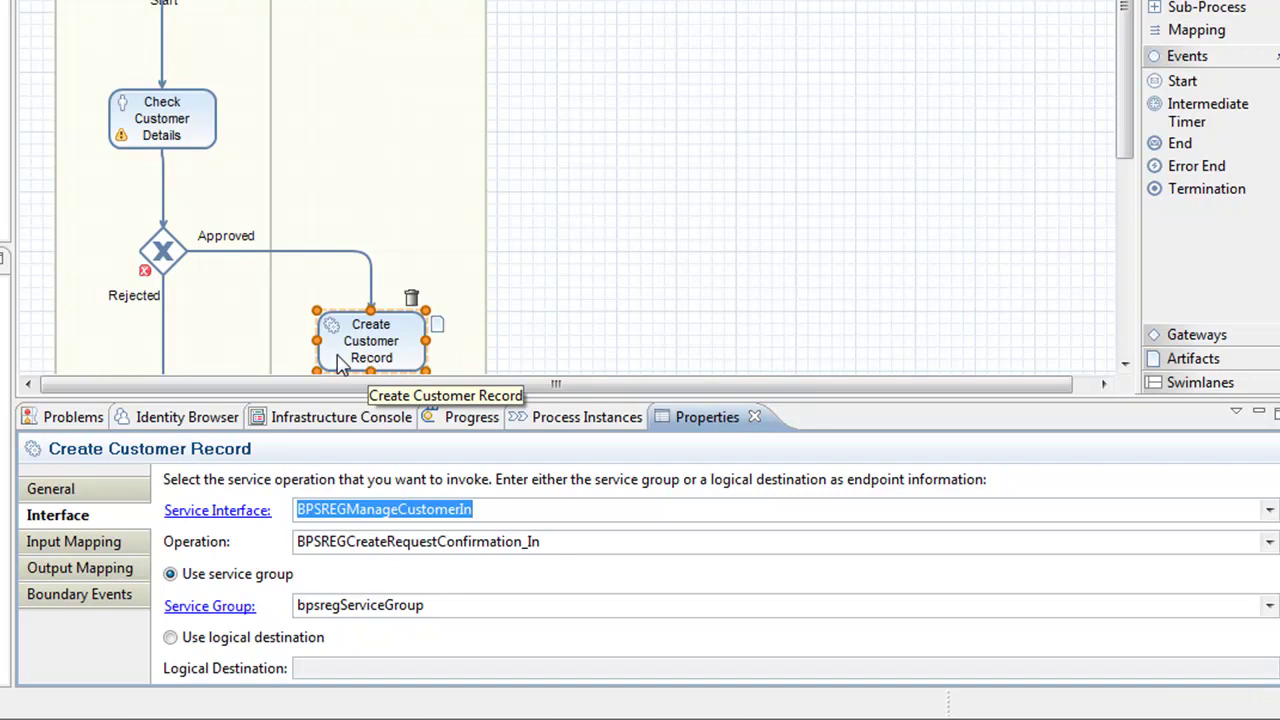